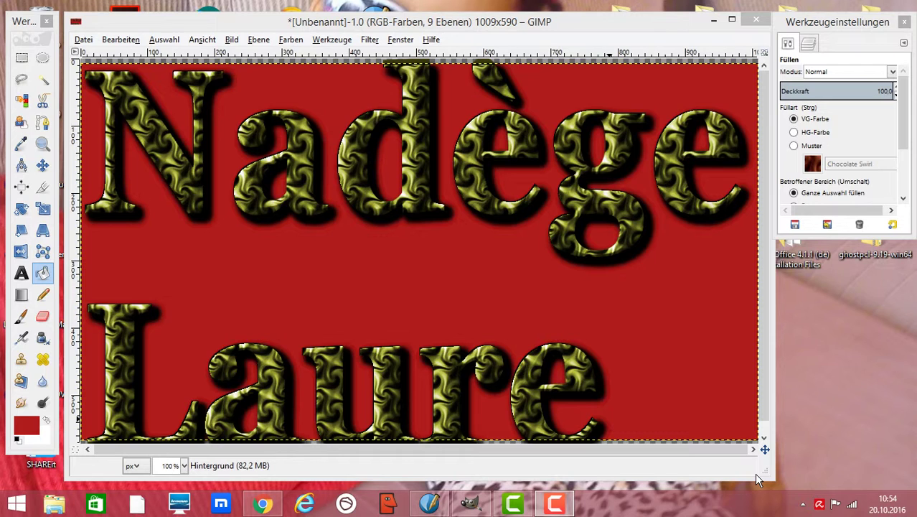
Create a new blank 1008 × 560 px image via Datei > Neu
{"action": "left_click", "coordinate": [83, 40]}
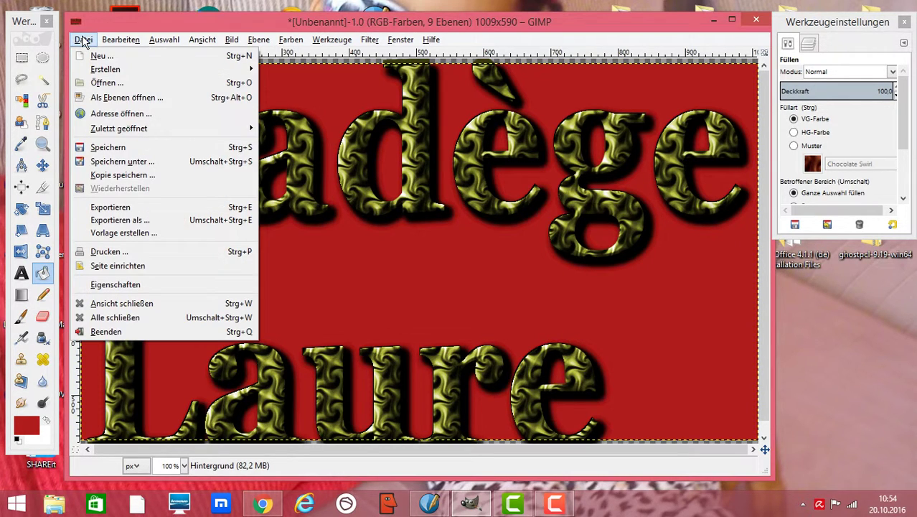
{"action": "left_click", "coordinate": [101, 56]}
{"action": "type", "text": "560"}
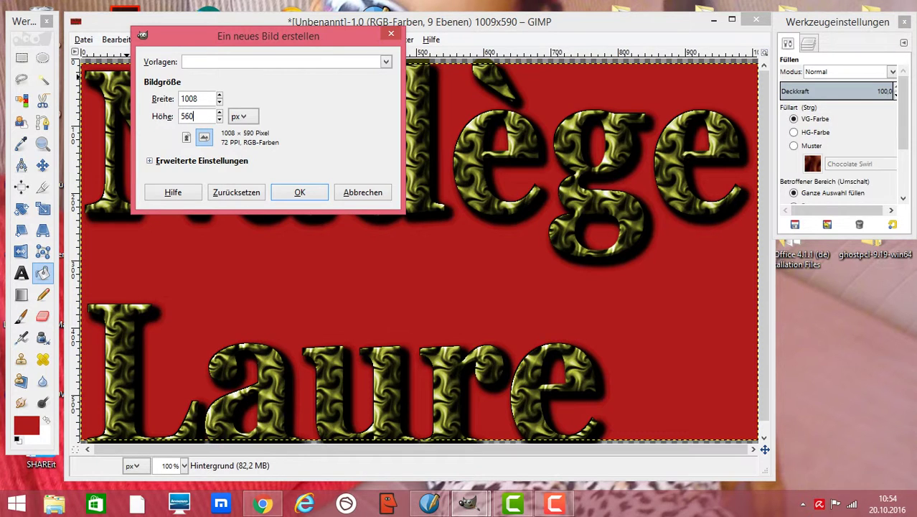
{"action": "left_click", "coordinate": [294, 187]}
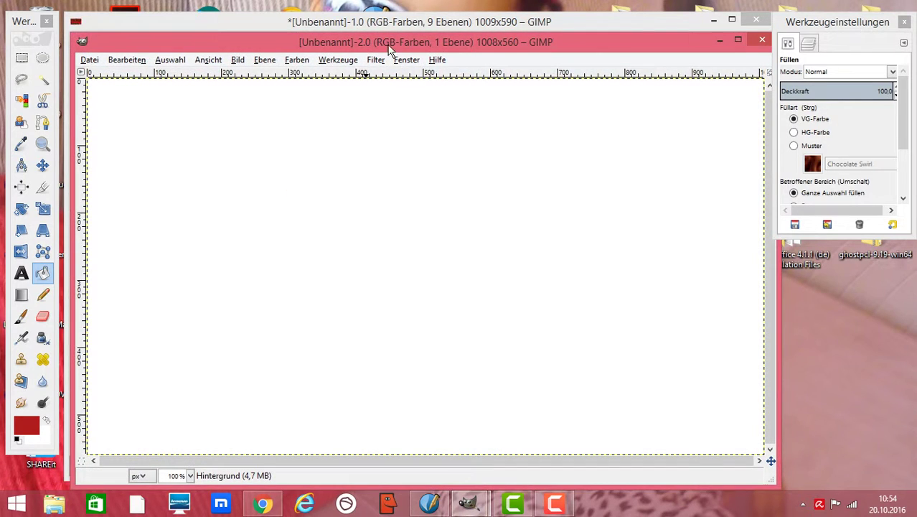
Add red Georgia Bold name text across the top of the image, reduced to size 110
{"action": "left_click_drag", "start_coordinate": [391, 36], "coordinate": [389, 24]}
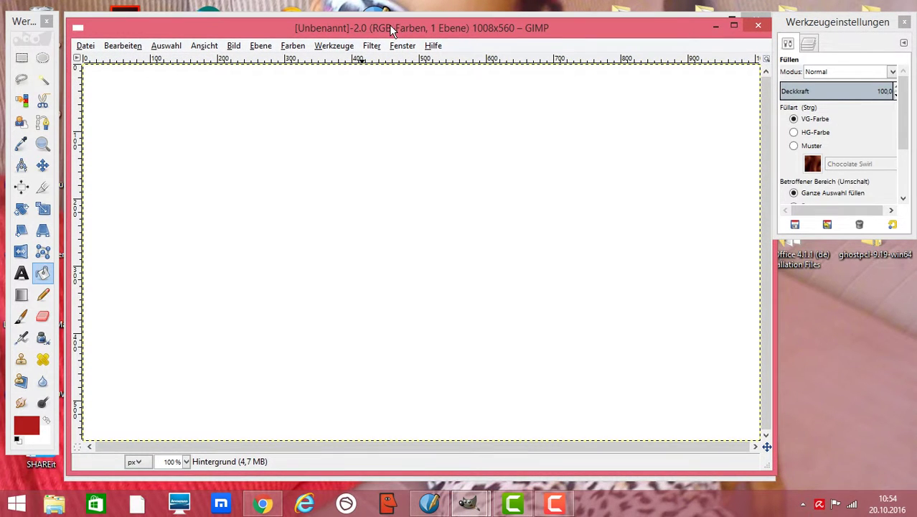
{"action": "left_click", "coordinate": [22, 273]}
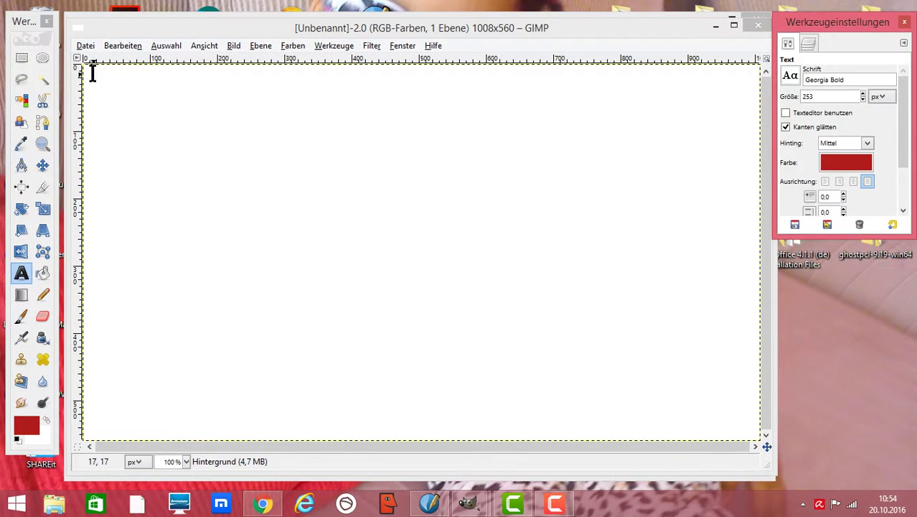
{"action": "mouse_move", "coordinate": [92, 71]}
{"action": "left_mouse_down"}
{"action": "mouse_move", "coordinate": [754, 181]}
{"action": "mouse_move", "coordinate": [759, 169]}
{"action": "left_mouse_up"}
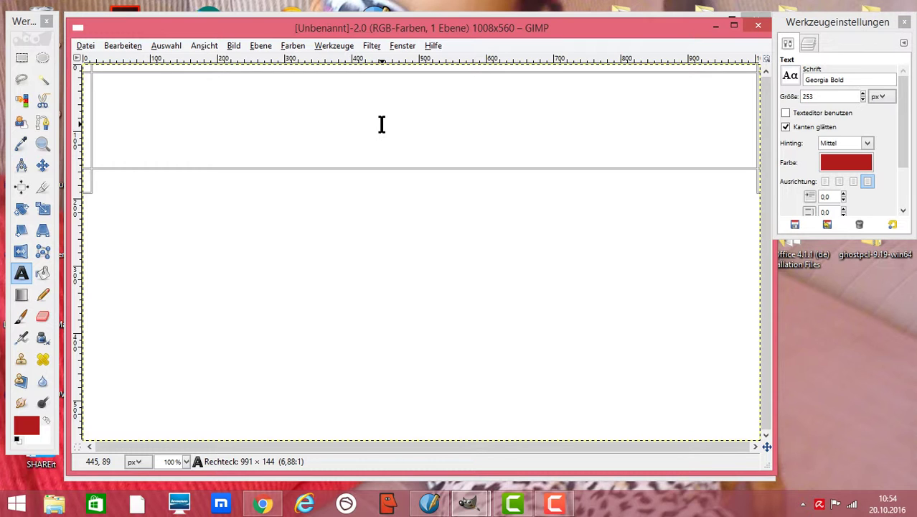
{"action": "type", "text": "Ned"}
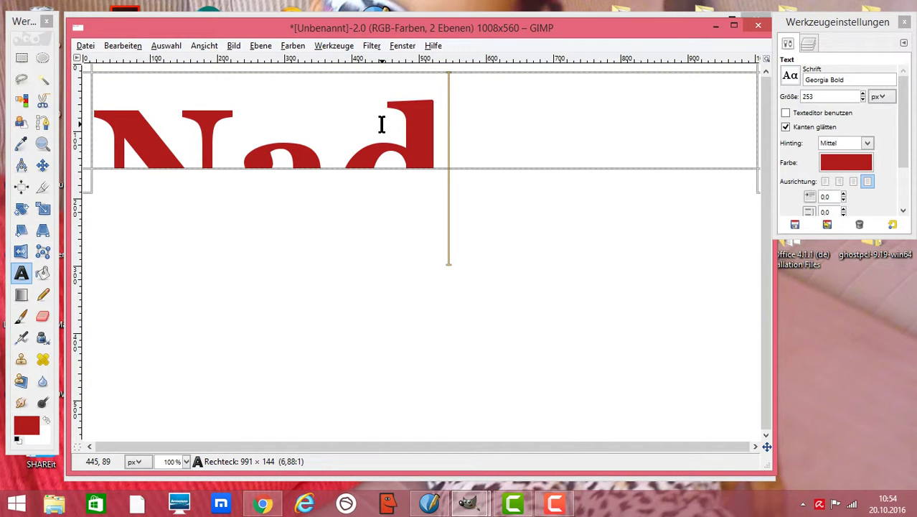
{"action": "type", "text": "ège"}
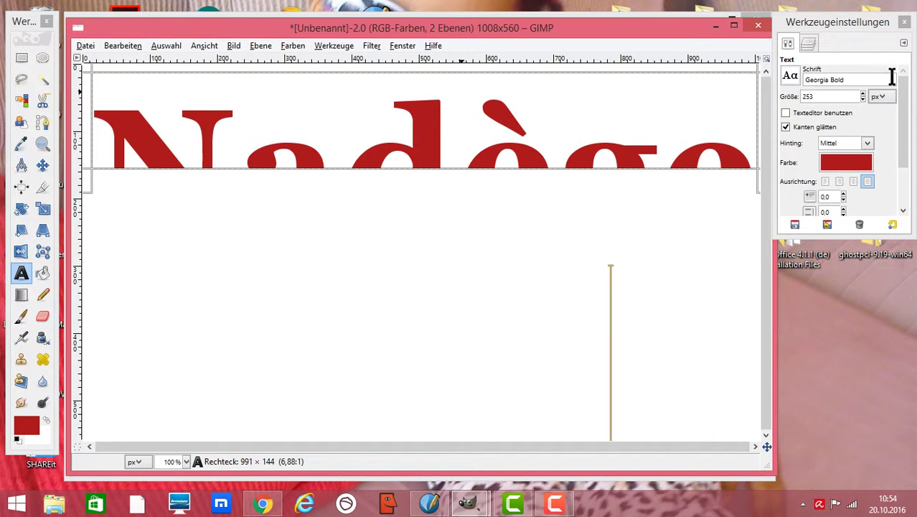
{"action": "left_click", "coordinate": [864, 99]}
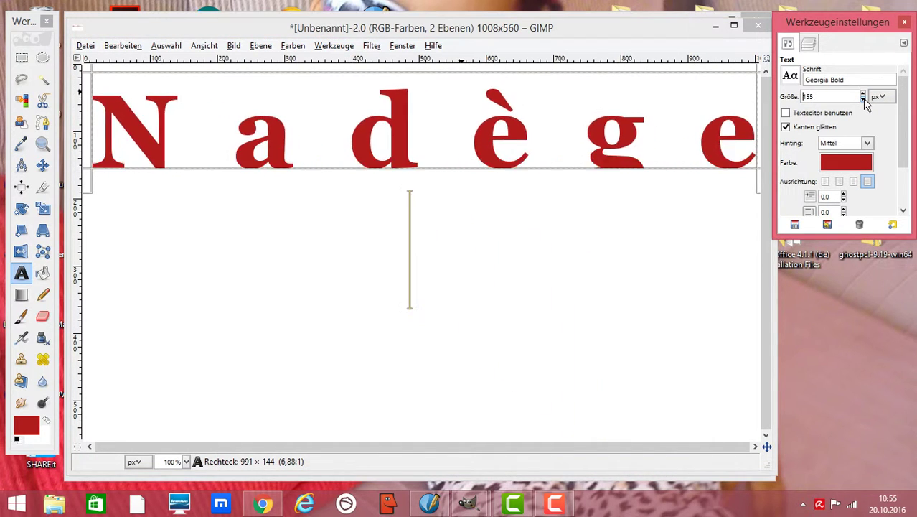
{"action": "left_click", "coordinate": [864, 100]}
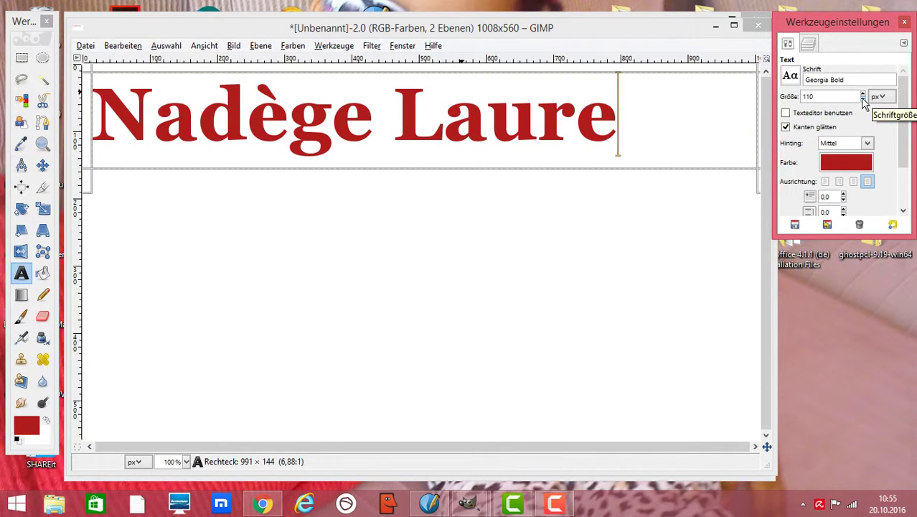
Change the name text colour to bright blue and widen its text box slightly left
{"action": "left_click", "coordinate": [838, 160]}
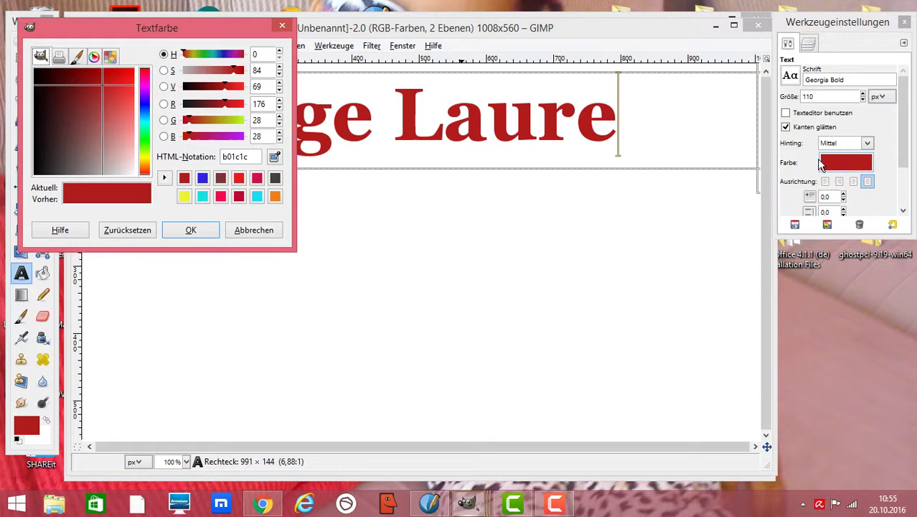
{"action": "left_click", "coordinate": [147, 159]}
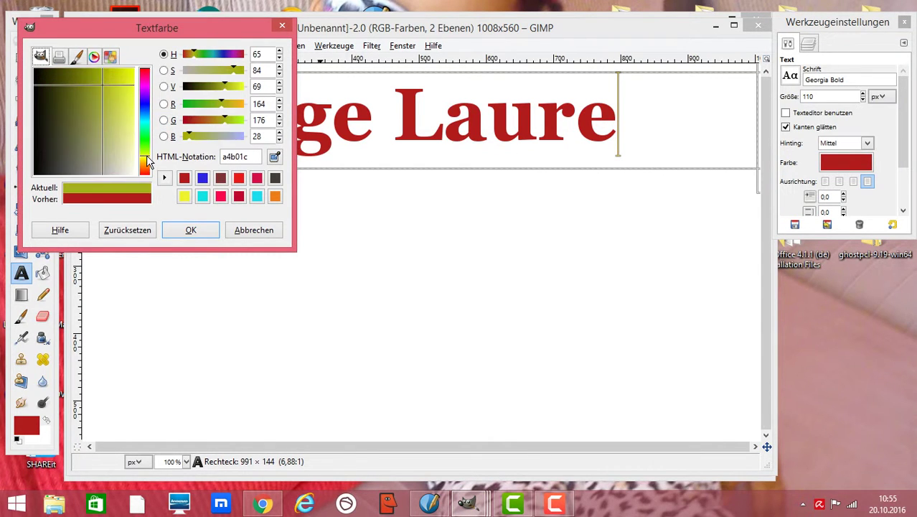
{"action": "left_click", "coordinate": [143, 101]}
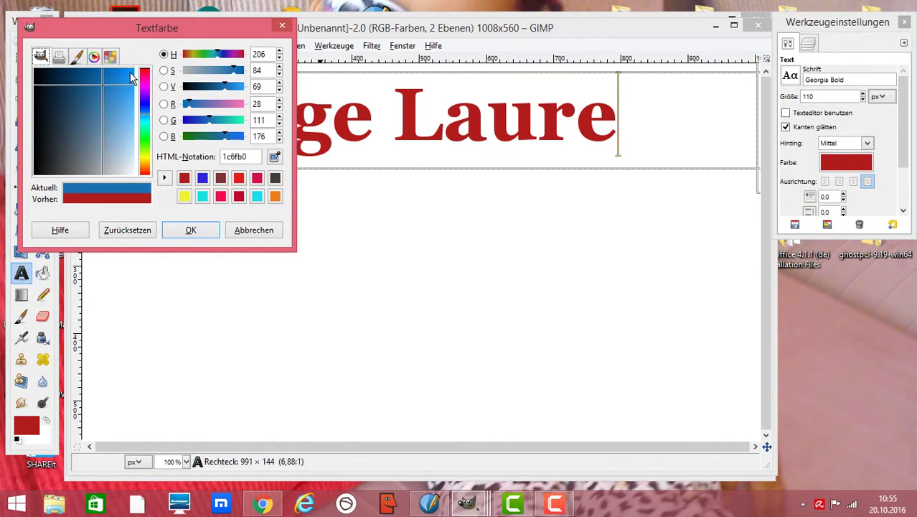
{"action": "left_click", "coordinate": [131, 74]}
{"action": "left_click", "coordinate": [191, 230]}
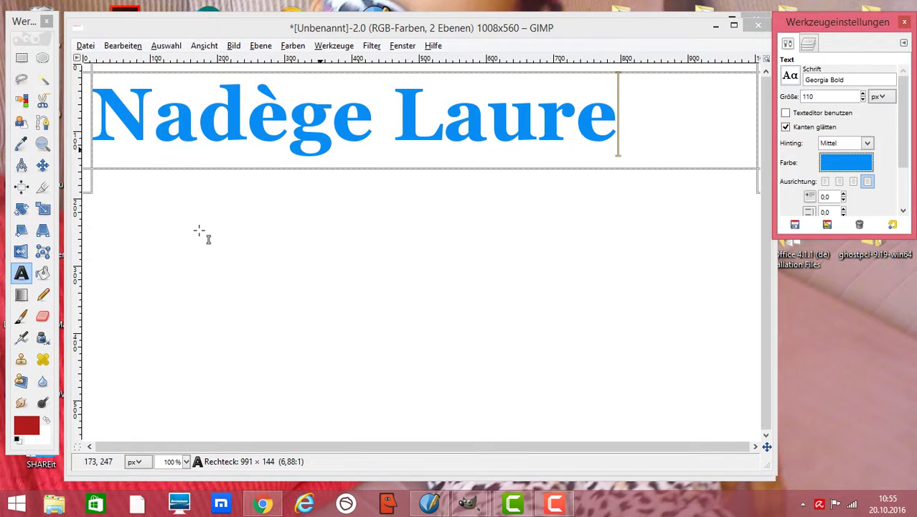
{"action": "left_click_drag", "start_coordinate": [92, 104], "coordinate": [85, 104]}
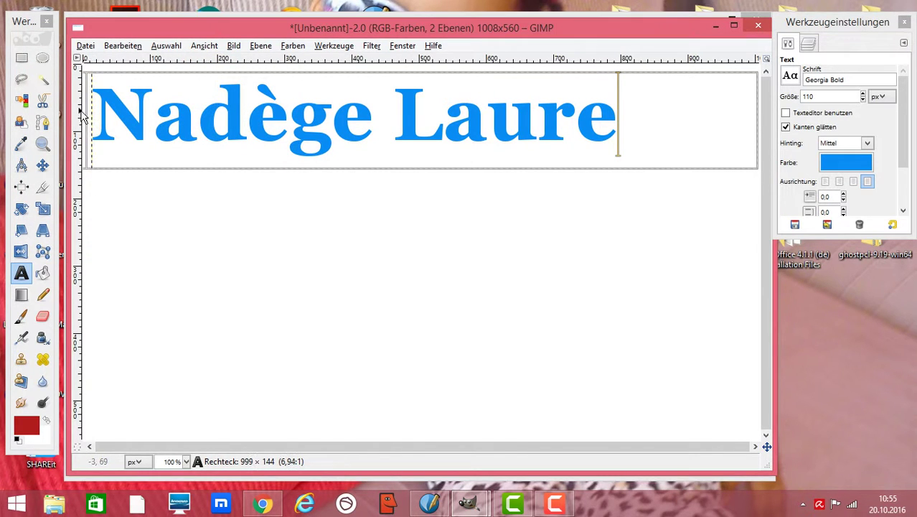
Shift the name text right and scale it to 1292 × 193 px across the full width
{"action": "left_click", "coordinate": [43, 165]}
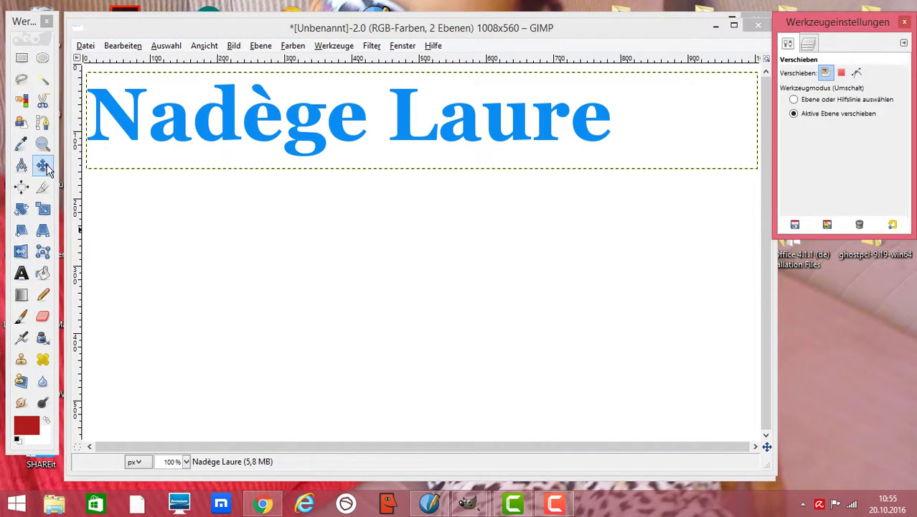
{"action": "left_click_drag", "start_coordinate": [213, 102], "coordinate": [255, 97]}
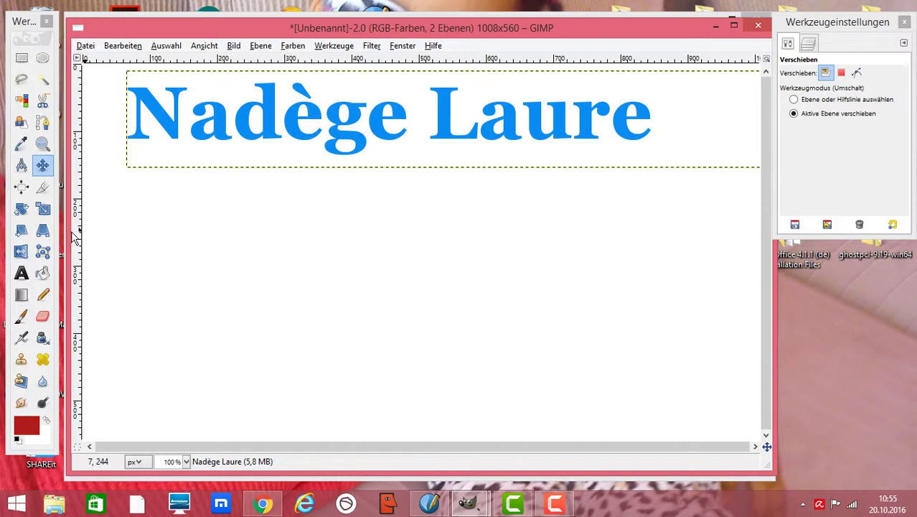
{"action": "left_click", "coordinate": [44, 210]}
{"action": "left_click", "coordinate": [276, 138]}
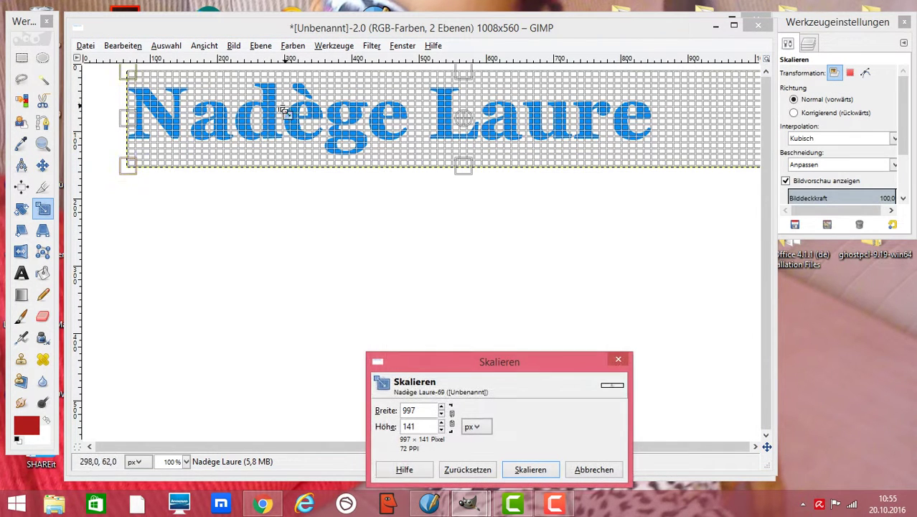
{"action": "left_click_drag", "start_coordinate": [137, 122], "coordinate": [84, 118]}
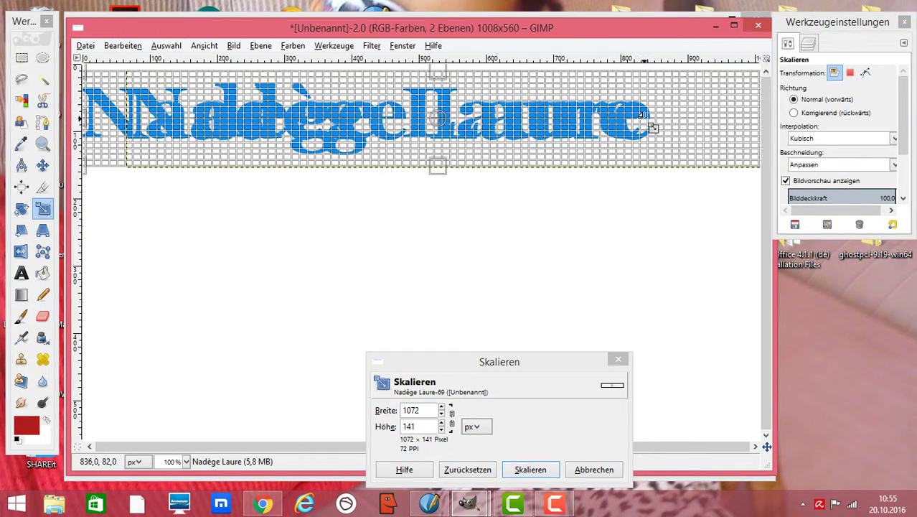
{"action": "left_click_drag", "start_coordinate": [650, 123], "coordinate": [796, 134]}
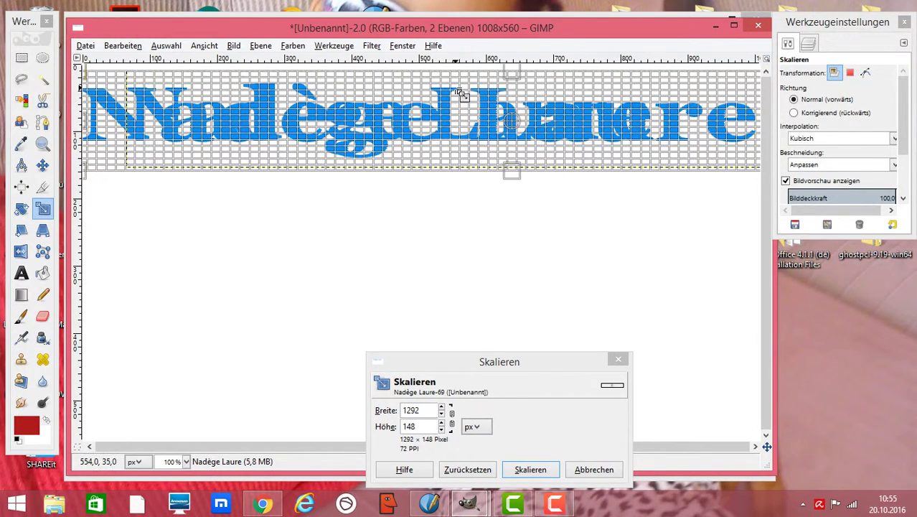
{"action": "left_click_drag", "start_coordinate": [463, 92], "coordinate": [462, 83]}
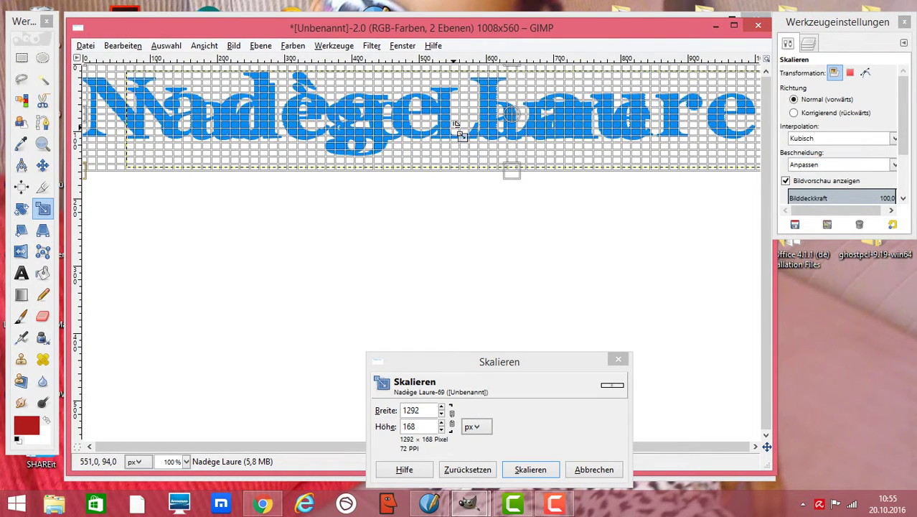
{"action": "left_click_drag", "start_coordinate": [456, 135], "coordinate": [457, 141]}
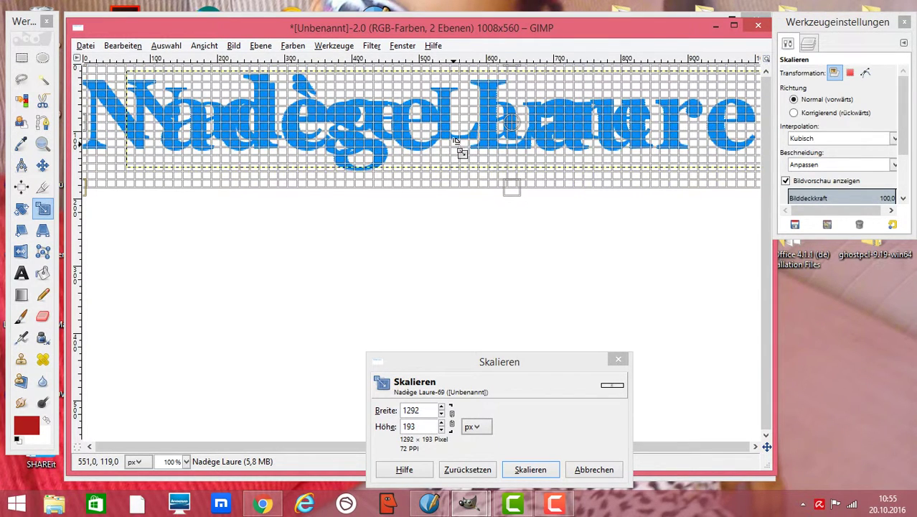
{"action": "left_click", "coordinate": [530, 464]}
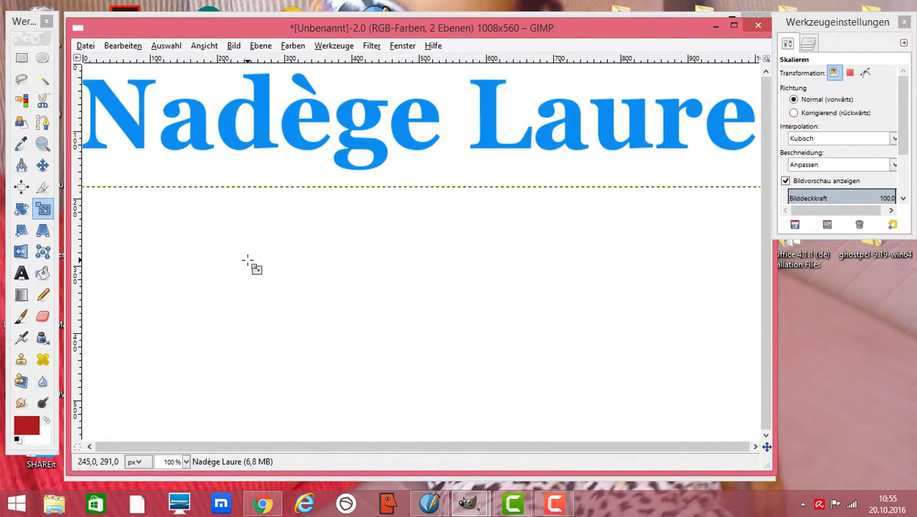
Select the letter outlines using Auswahl aus Alphakanal on the name text layer
{"action": "left_click", "coordinate": [807, 45]}
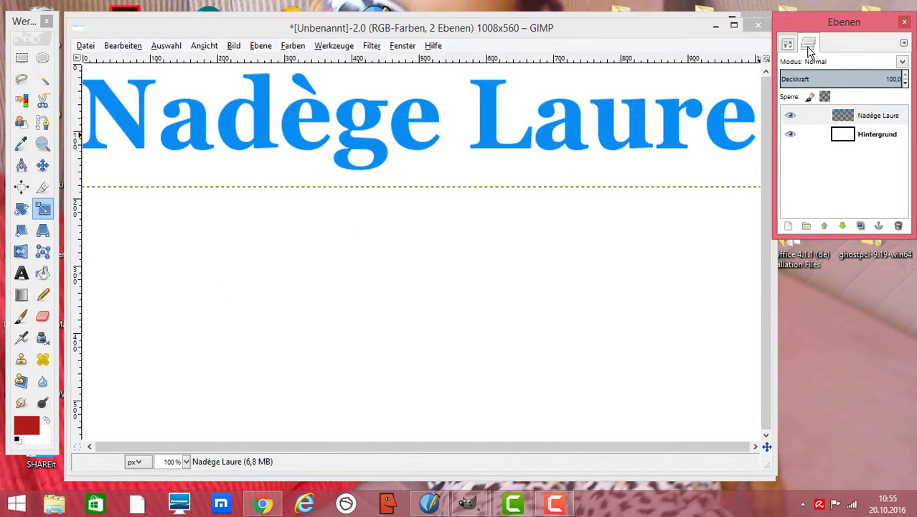
{"action": "right_click", "coordinate": [839, 120]}
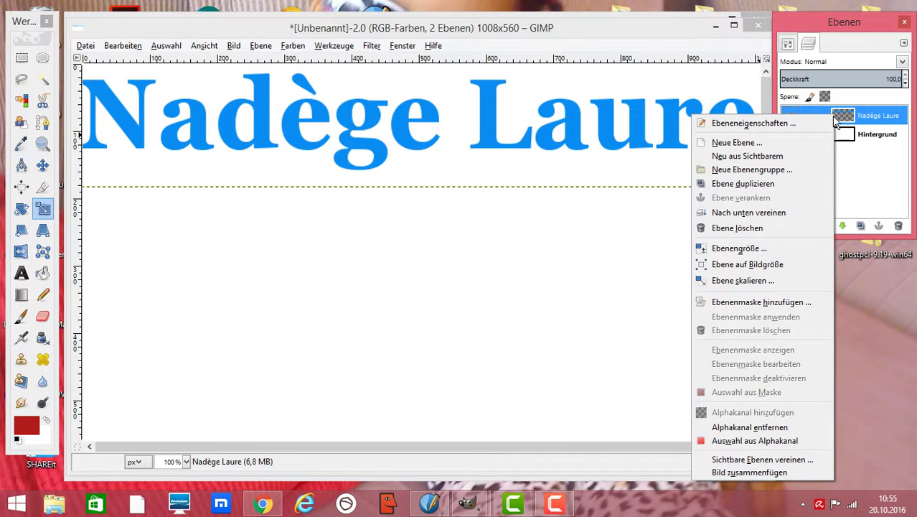
{"action": "left_click", "coordinate": [794, 445]}
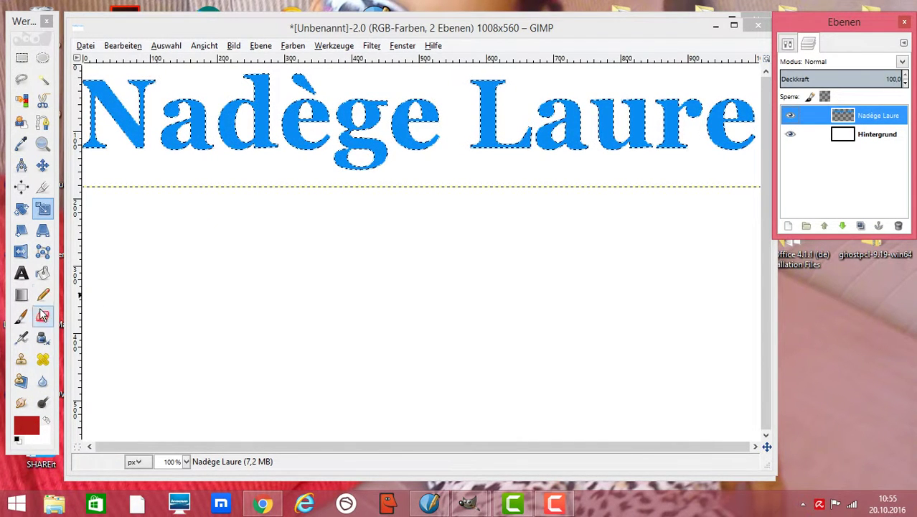
{"action": "left_click", "coordinate": [42, 272]}
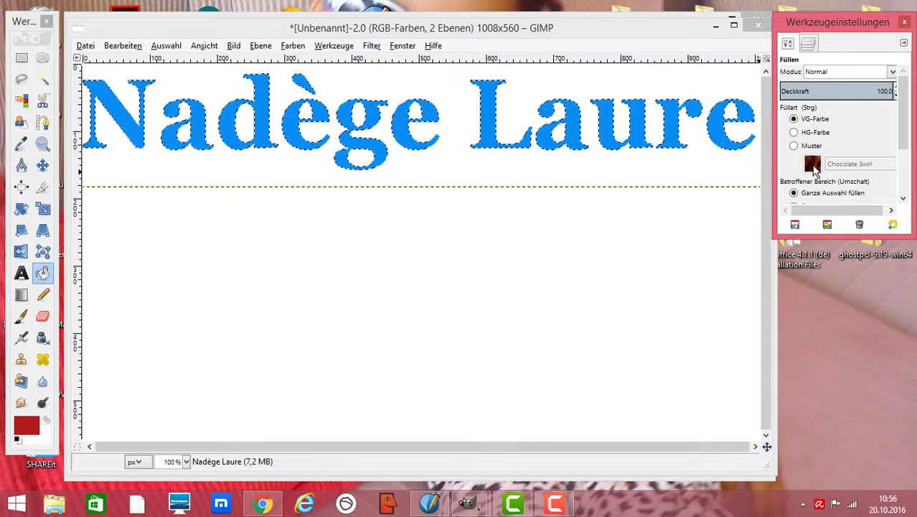
Bucket-fill the selected letters with the Parque #3 wood pattern
{"action": "left_click", "coordinate": [793, 147]}
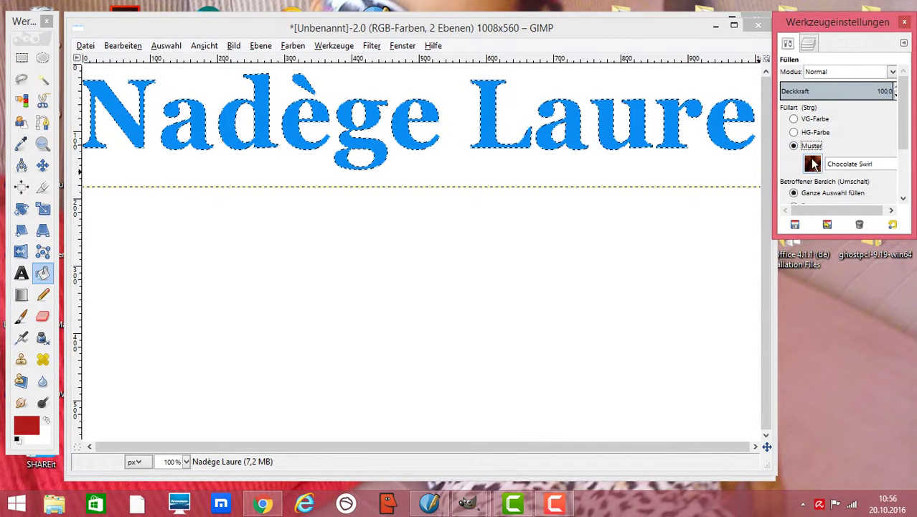
{"action": "left_click", "coordinate": [813, 163]}
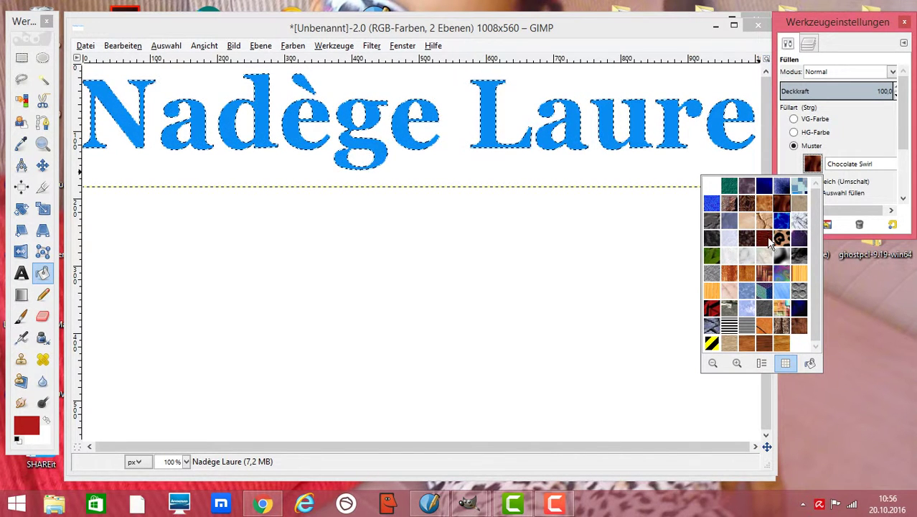
{"action": "left_click", "coordinate": [769, 240]}
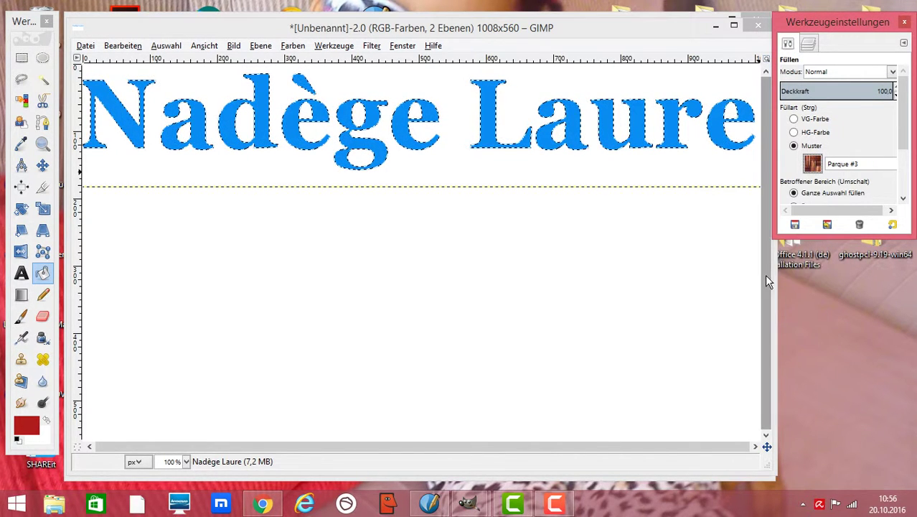
{"action": "left_click", "coordinate": [676, 132]}
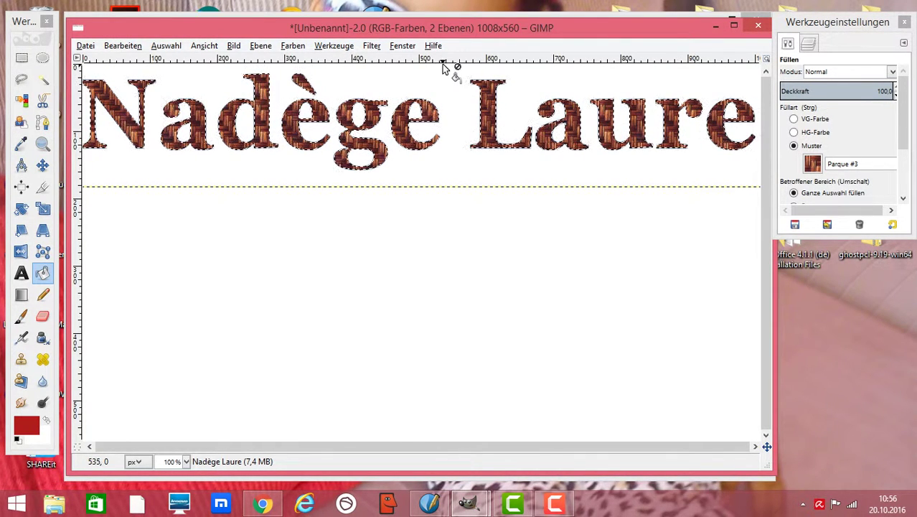
{"action": "left_click", "coordinate": [371, 46]}
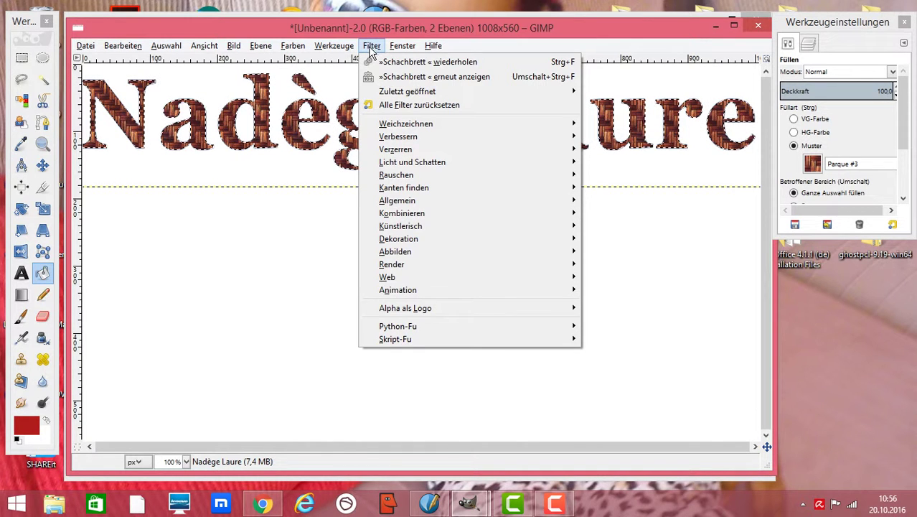
{"action": "mouse_move", "coordinate": [412, 161]}
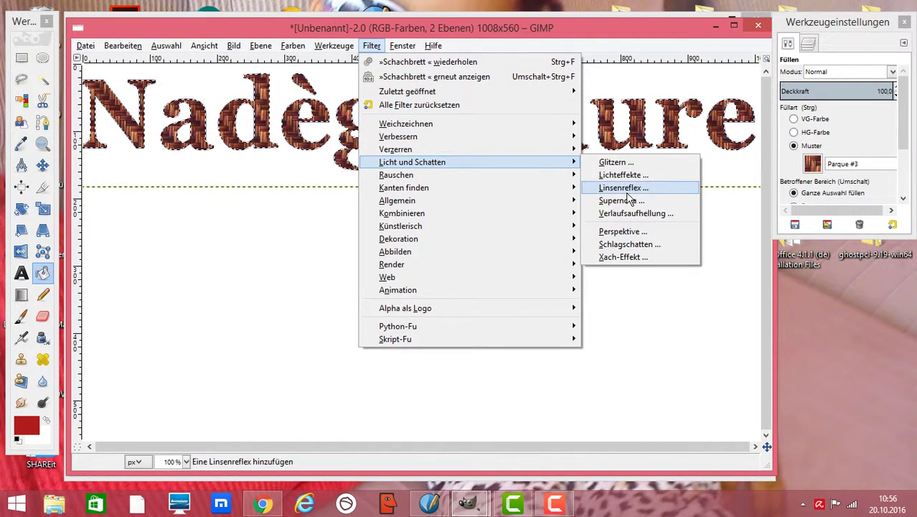
Apply a Schlagschatten drop shadow to the title, then repeat it twice more
{"action": "left_click", "coordinate": [631, 244]}
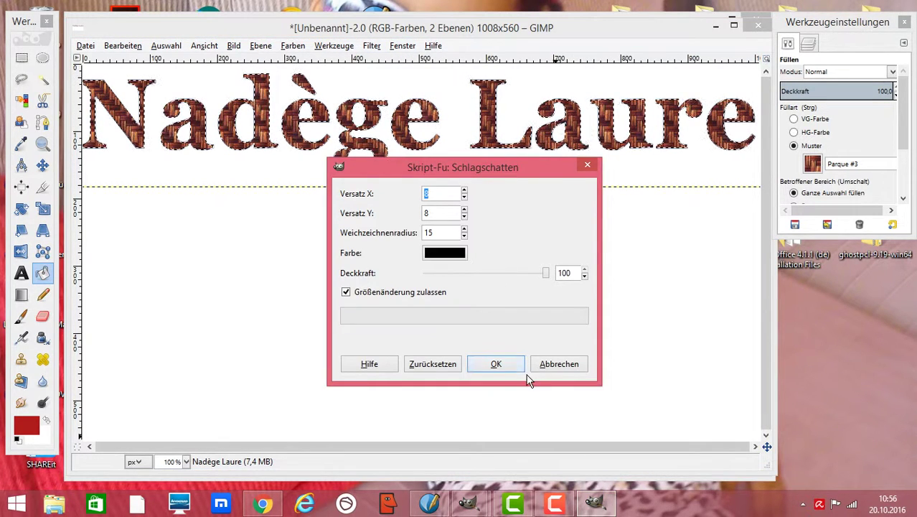
{"action": "left_click", "coordinate": [503, 365]}
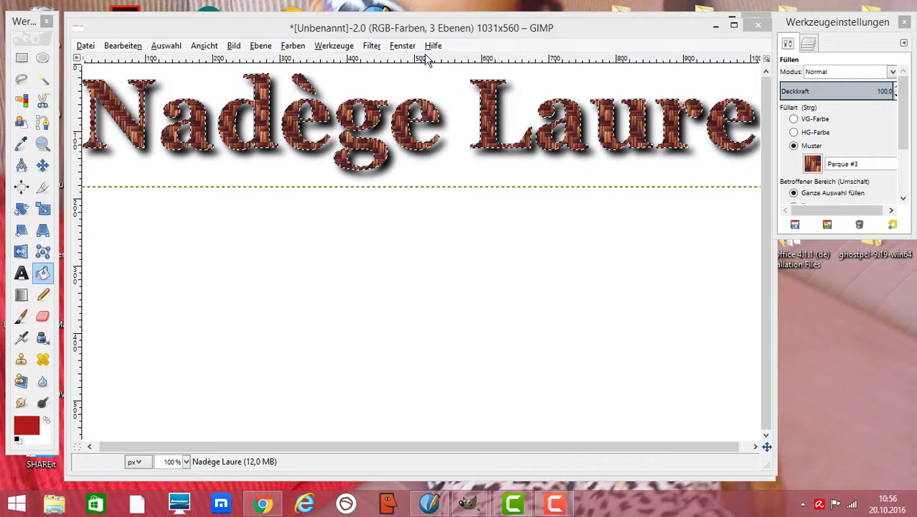
{"action": "left_click", "coordinate": [371, 45]}
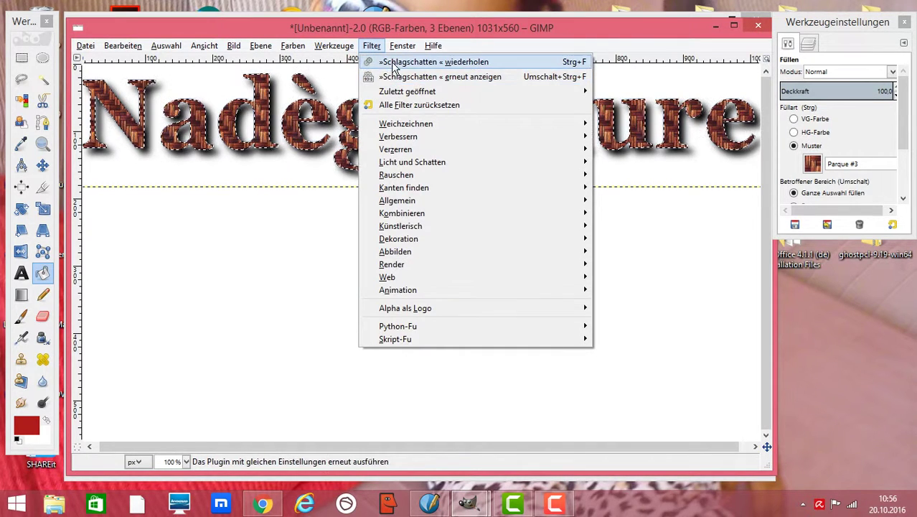
{"action": "left_click", "coordinate": [393, 63]}
{"action": "left_click", "coordinate": [371, 46]}
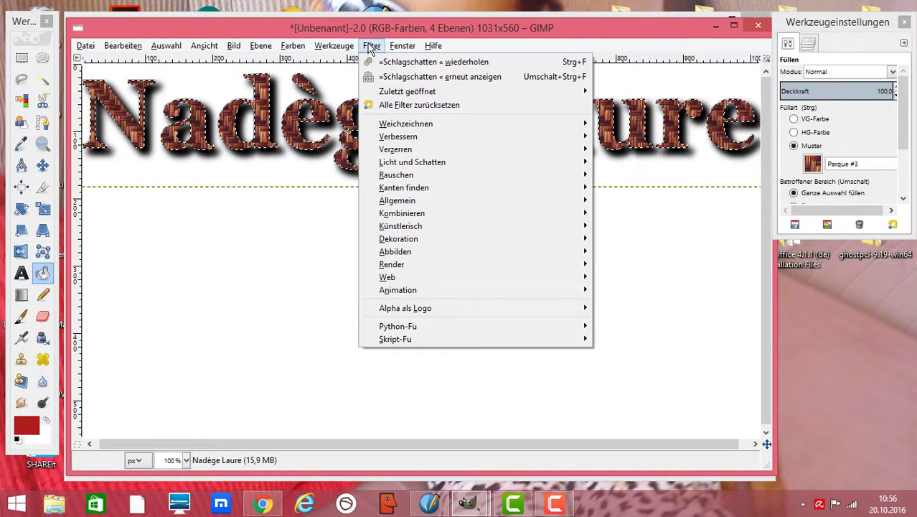
{"action": "left_click", "coordinate": [380, 62]}
{"action": "left_click", "coordinate": [373, 48]}
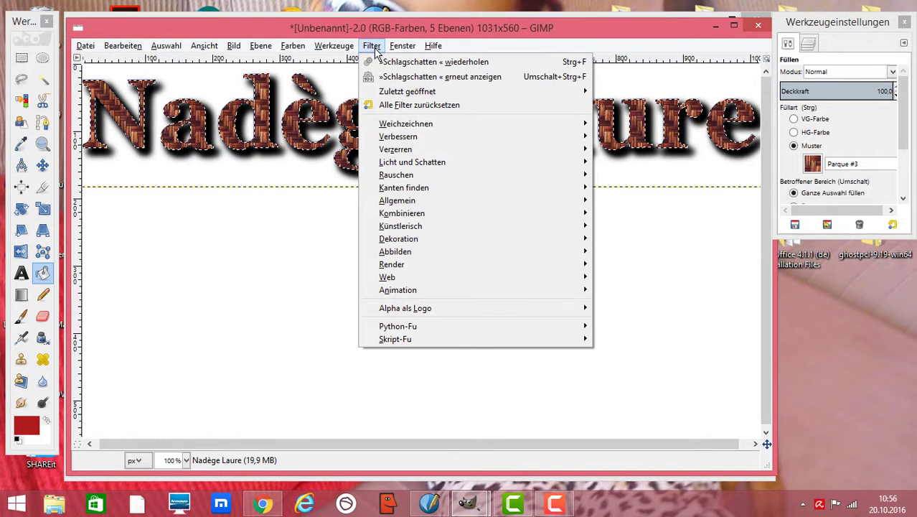
{"action": "mouse_move", "coordinate": [399, 238]}
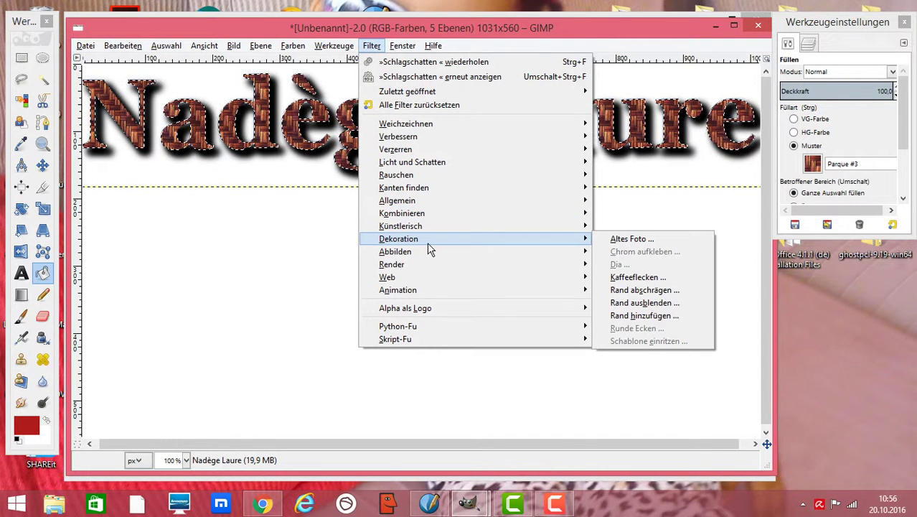
Bevel the letter edges with thickness 30 and select the entire image
{"action": "left_click", "coordinate": [624, 290]}
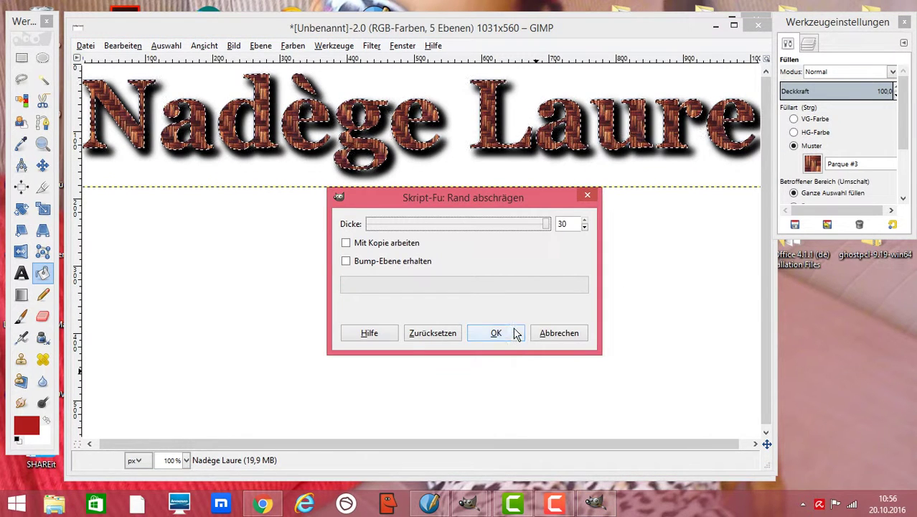
{"action": "left_click", "coordinate": [506, 337]}
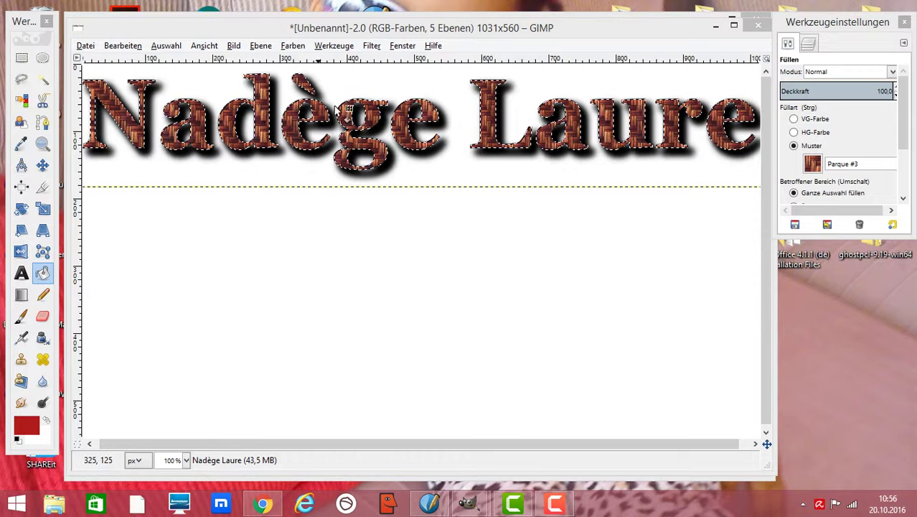
{"action": "left_click", "coordinate": [169, 49]}
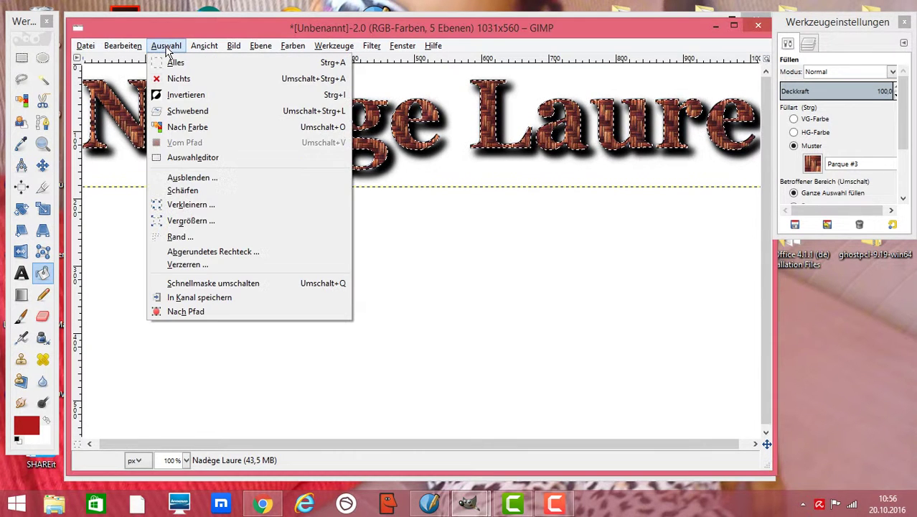
{"action": "left_click", "coordinate": [175, 62]}
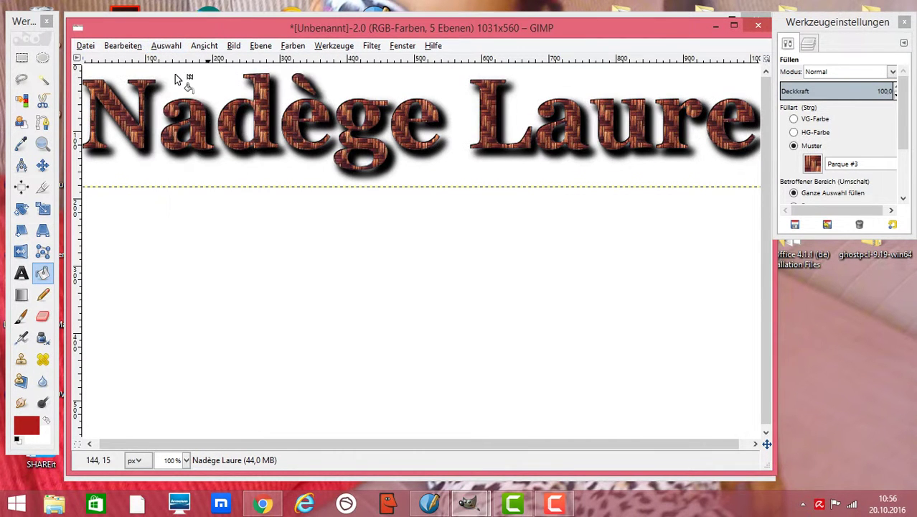
{"action": "left_click", "coordinate": [258, 47]}
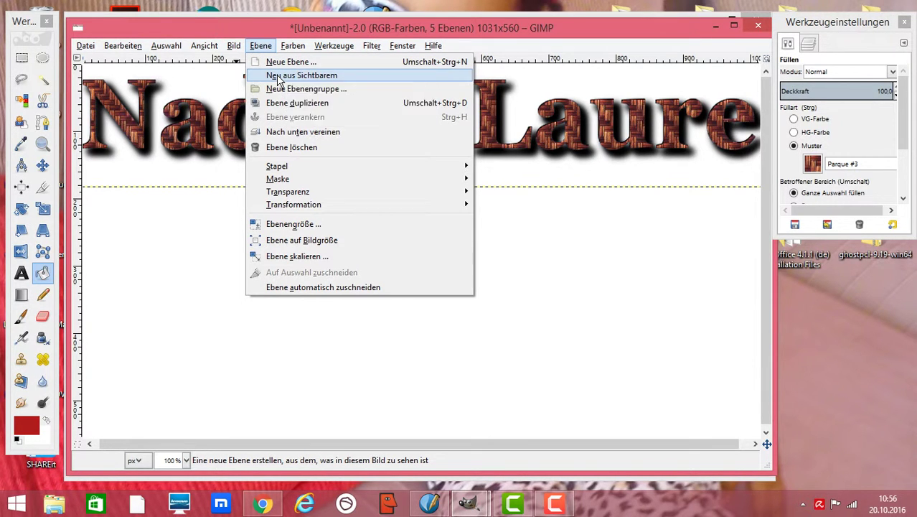
Create a new layer from the visible image and draw a text box below the title
{"action": "left_click", "coordinate": [279, 77]}
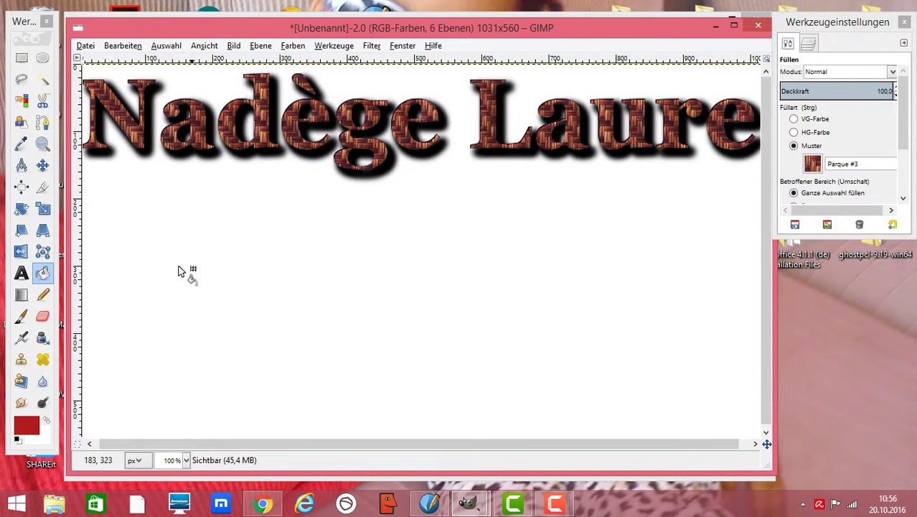
{"action": "left_click", "coordinate": [21, 273]}
{"action": "left_click_drag", "start_coordinate": [88, 201], "coordinate": [760, 283]}
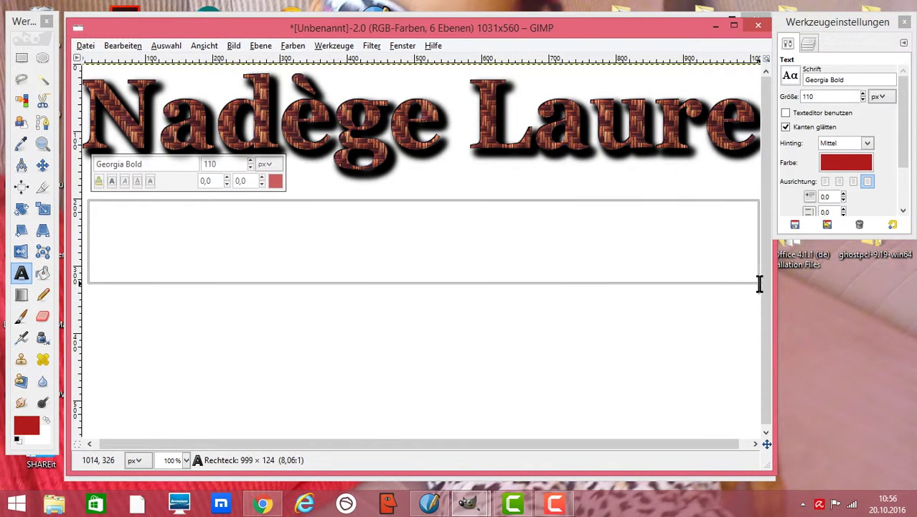
{"action": "left_click_drag", "start_coordinate": [468, 201], "coordinate": [471, 172]}
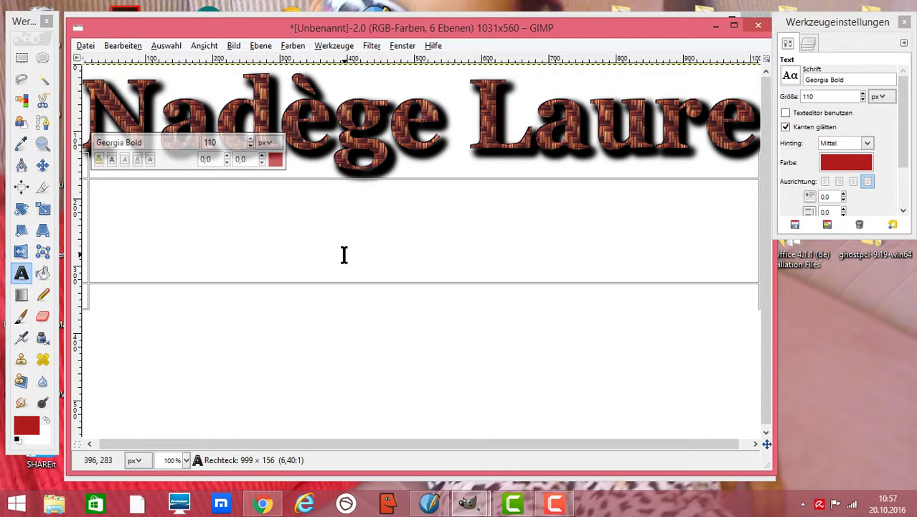
Enter 'ICH LIEBE AUTOS', centre-align it, and set the text size to 102
{"action": "type", "text": "ICJ"}
{"action": "key", "text": "BackSpace"}
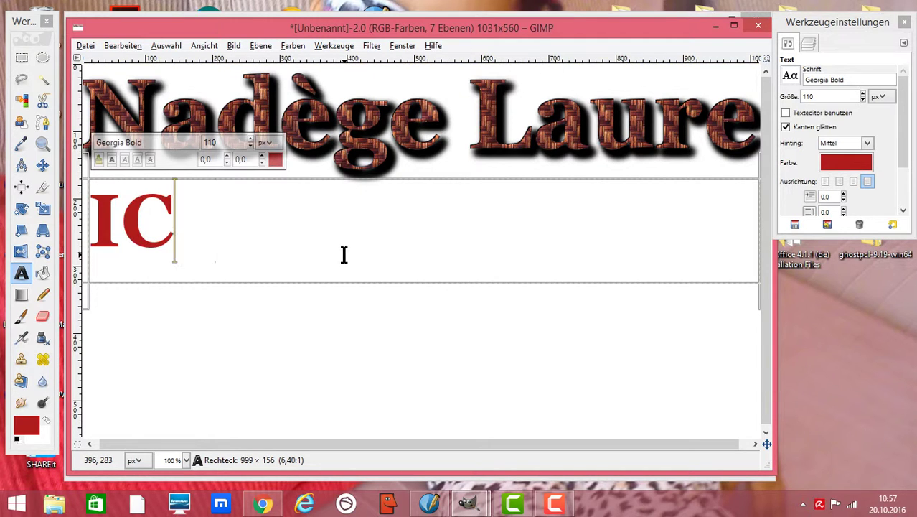
{"action": "type", "text": "H LIEB"}
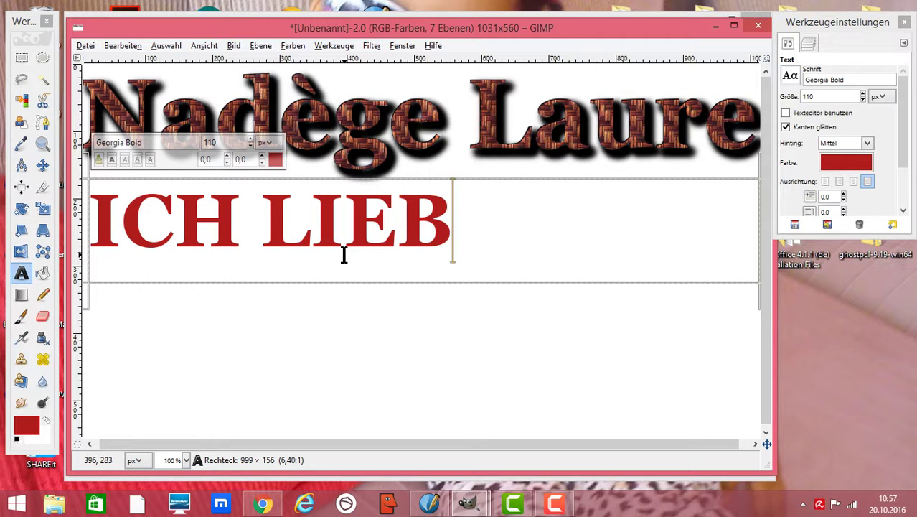
{"action": "type", "text": "E AUT"}
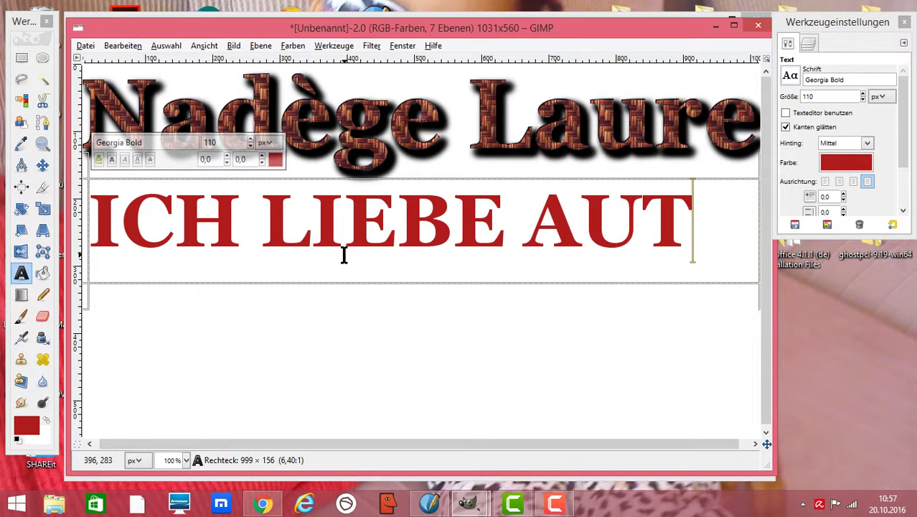
{"action": "type", "text": "OS"}
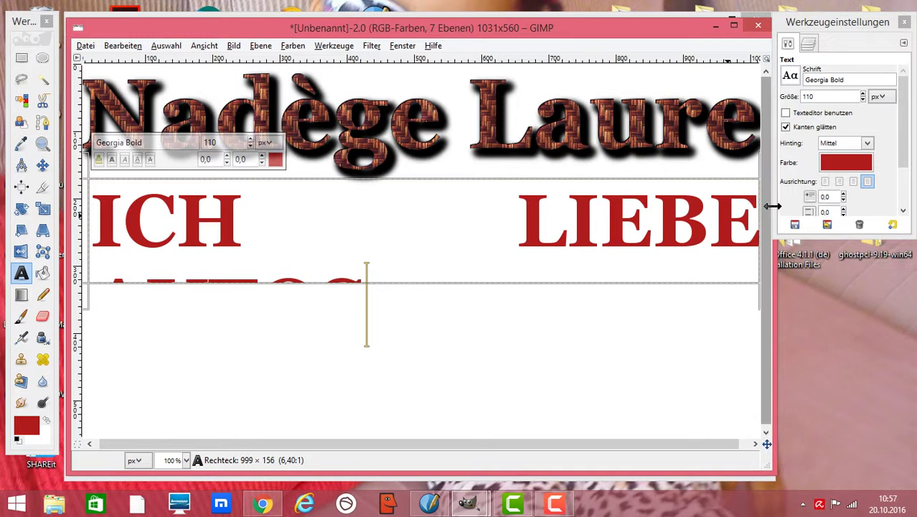
{"action": "left_click", "coordinate": [854, 182]}
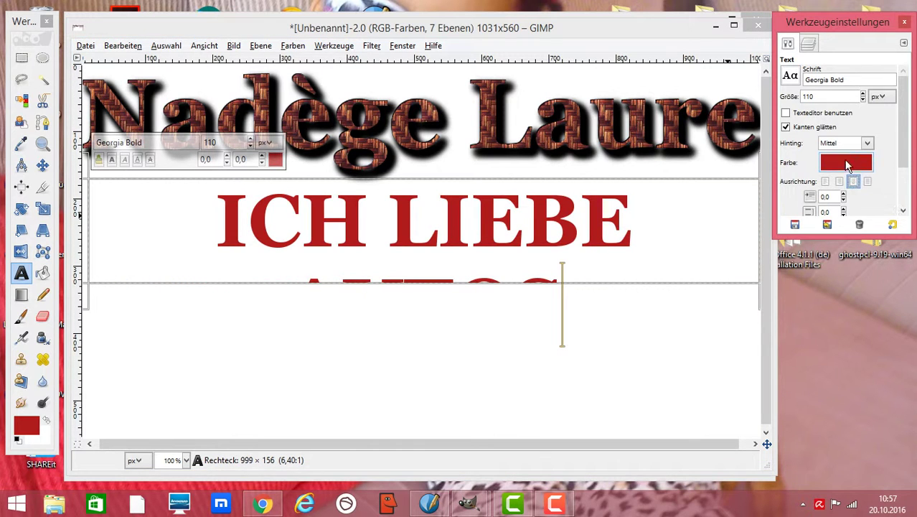
{"action": "scroll", "coordinate": [864, 102], "scroll_direction": "down", "scroll_amount": 4}
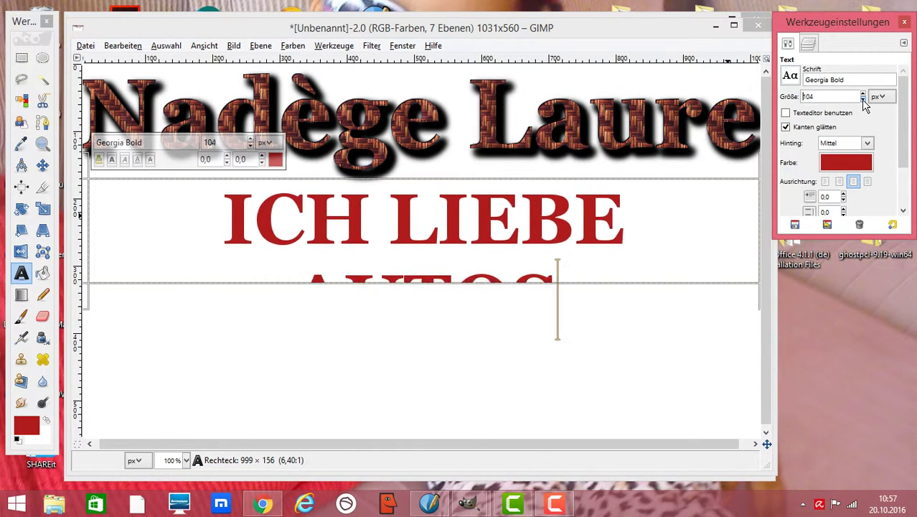
{"action": "scroll", "coordinate": [864, 102], "scroll_direction": "down", "scroll_amount": 4}
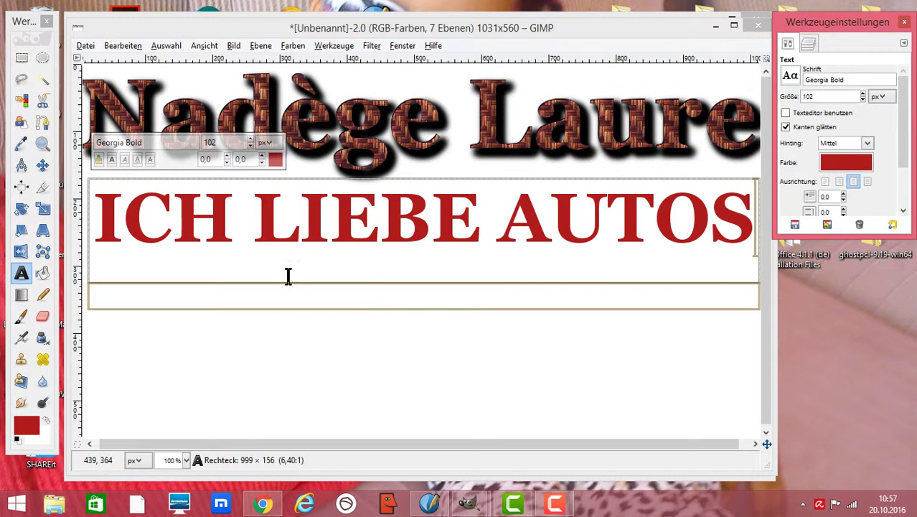
Nudge the ICH LIEBE AUTOS line into place and scale it to 1013 × 129 px
{"action": "left_click", "coordinate": [42, 165]}
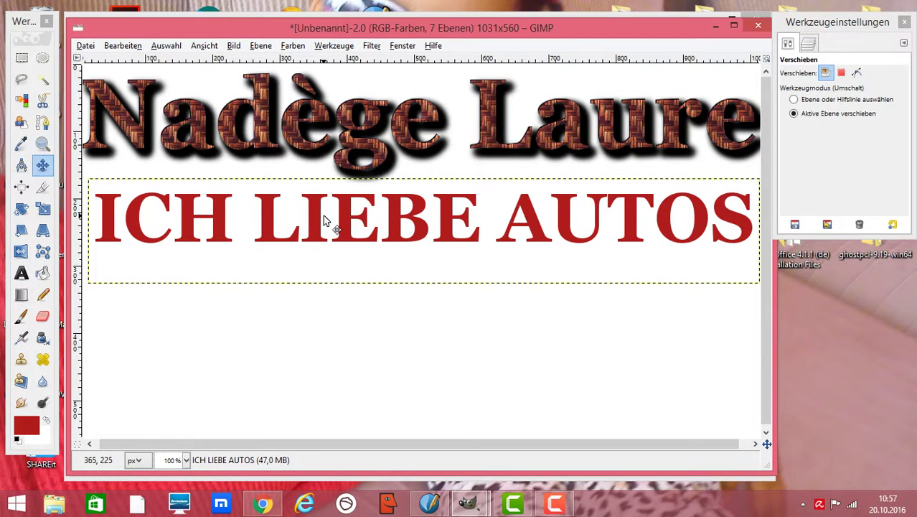
{"action": "left_click_drag", "start_coordinate": [319, 215], "coordinate": [316, 199]}
{"action": "left_click_drag", "start_coordinate": [384, 173], "coordinate": [387, 188]}
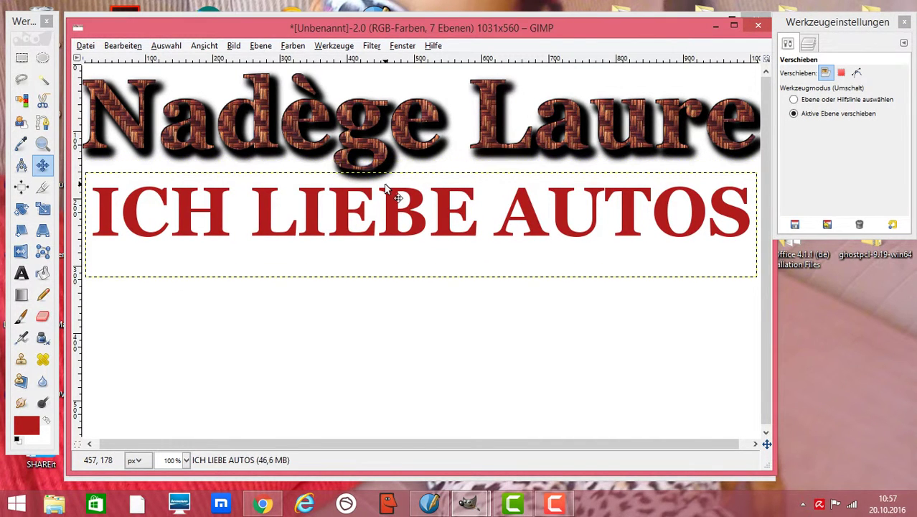
{"action": "left_click", "coordinate": [43, 209]}
{"action": "left_click", "coordinate": [283, 210]}
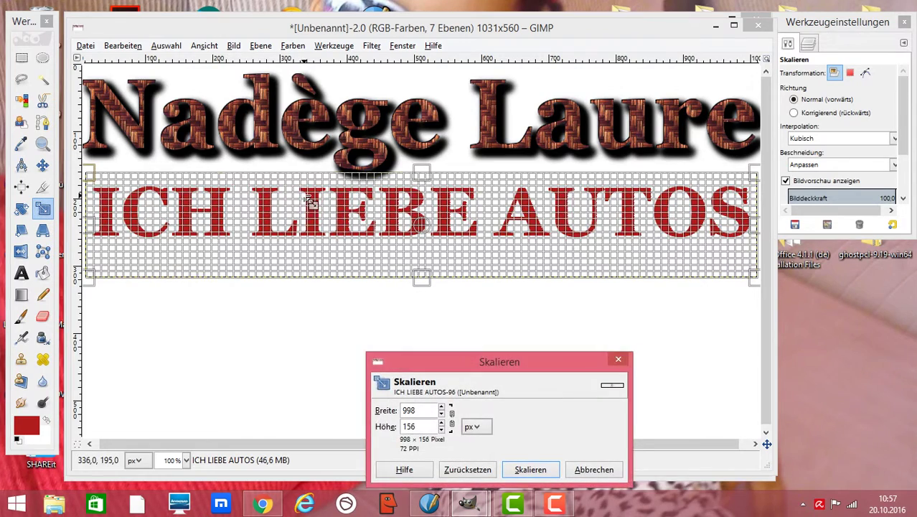
{"action": "left_click_drag", "start_coordinate": [308, 193], "coordinate": [316, 204]}
{"action": "left_click_drag", "start_coordinate": [330, 217], "coordinate": [113, 215]}
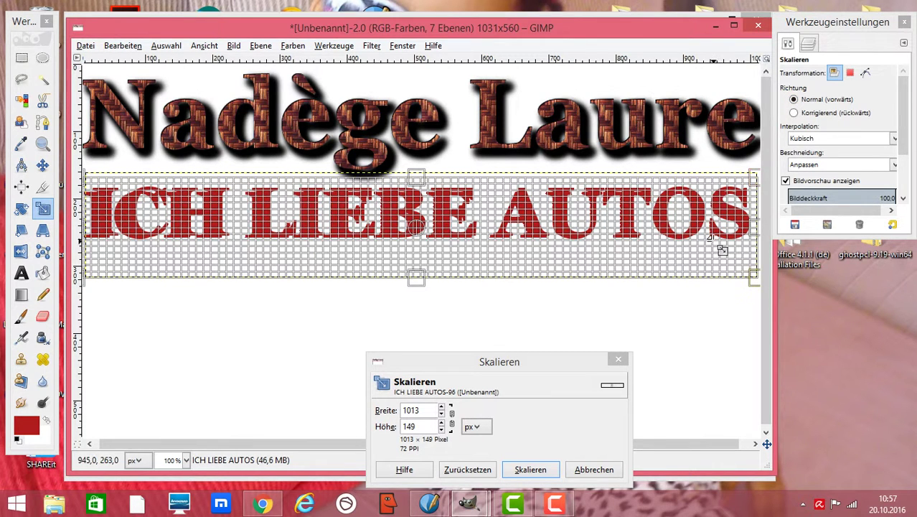
{"action": "left_click_drag", "start_coordinate": [421, 280], "coordinate": [421, 262]}
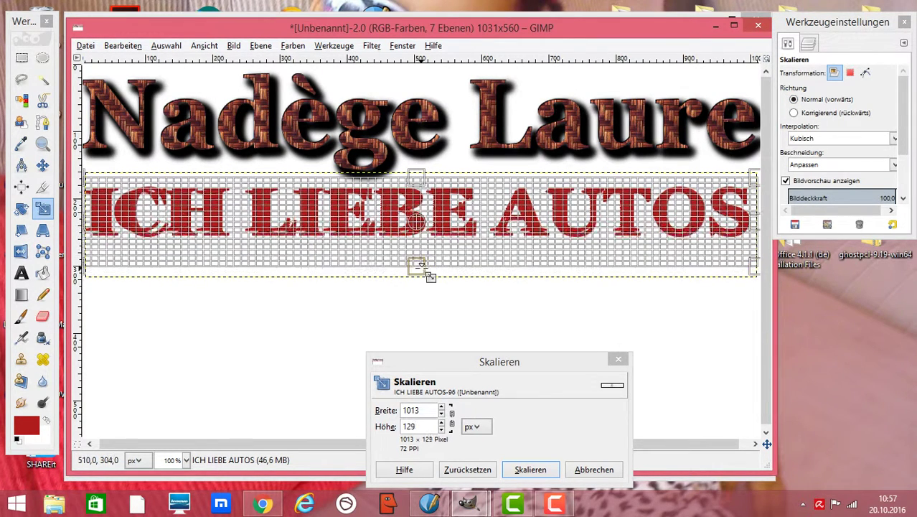
{"action": "left_click", "coordinate": [531, 471]}
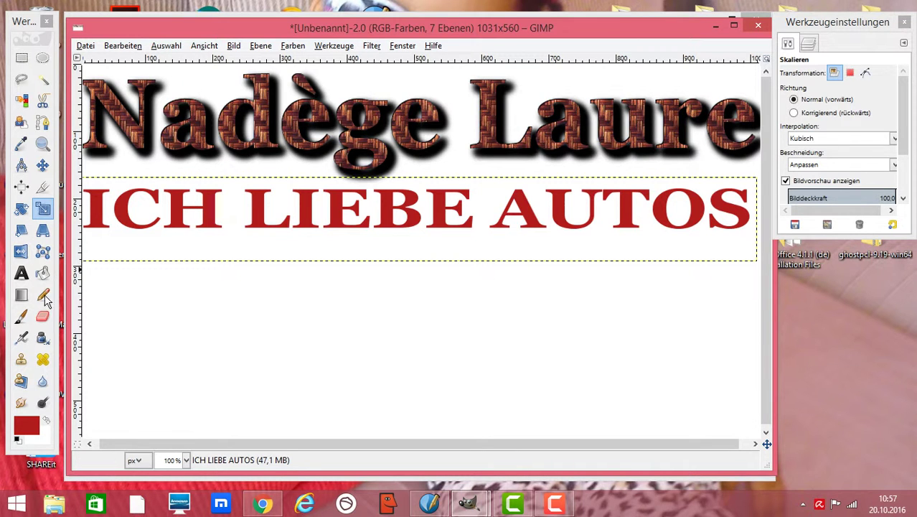
Start a text box below the red line, then create a new layer from visible
{"action": "left_click", "coordinate": [22, 273]}
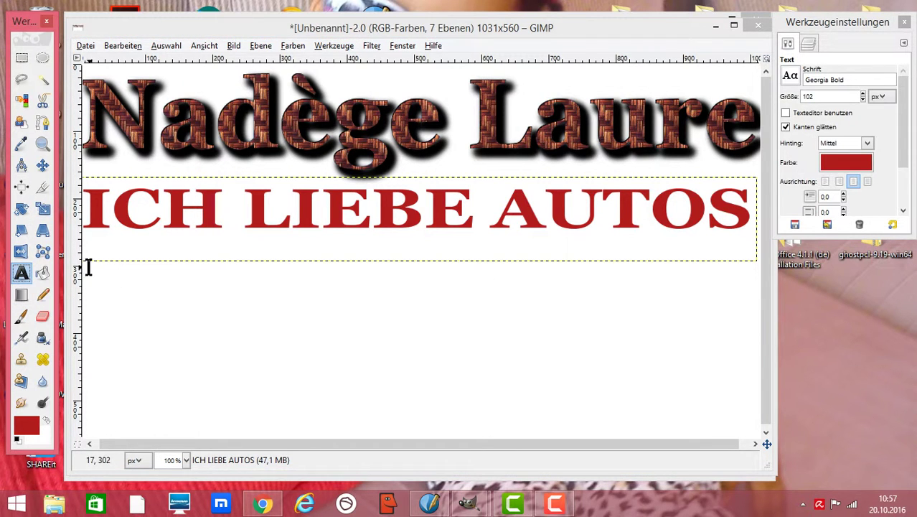
{"action": "left_click_drag", "start_coordinate": [84, 252], "coordinate": [452, 391]}
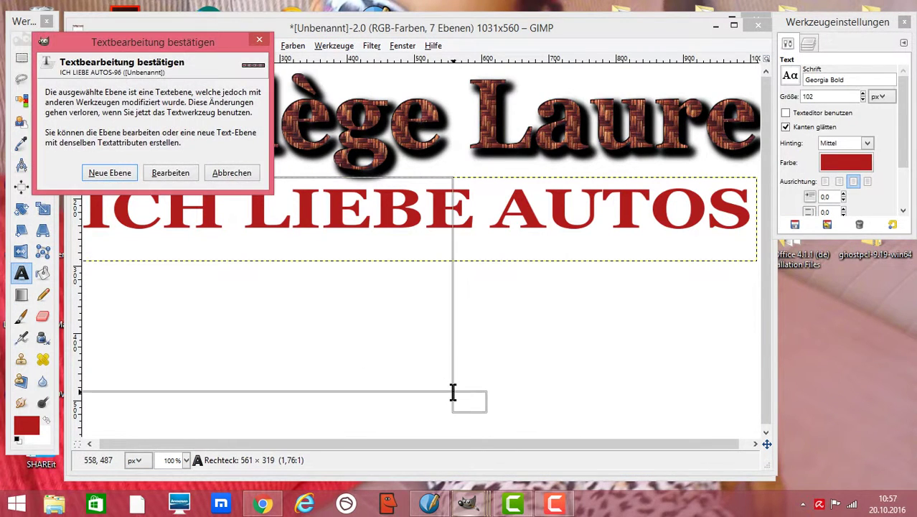
{"action": "left_click", "coordinate": [231, 174]}
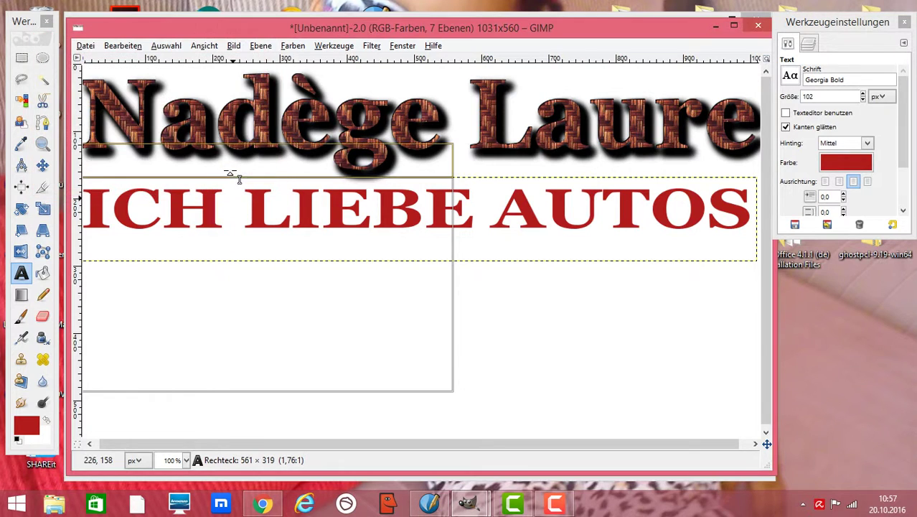
{"action": "left_click", "coordinate": [261, 45]}
{"action": "left_click", "coordinate": [286, 73]}
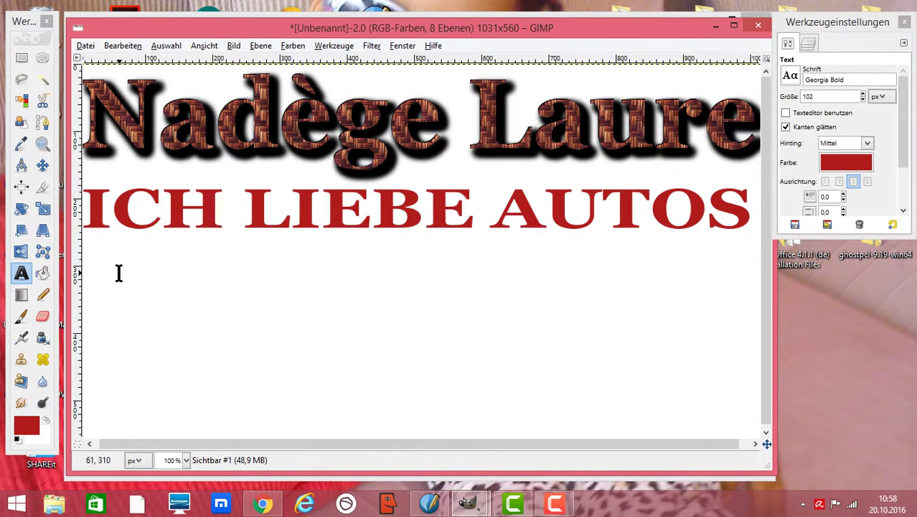
Draw a wide empty text box under the red line and nudge its left edge outward
{"action": "mouse_move", "coordinate": [90, 249]}
{"action": "left_mouse_down"}
{"action": "mouse_move", "coordinate": [770, 368]}
{"action": "mouse_move", "coordinate": [757, 370]}
{"action": "left_mouse_up"}
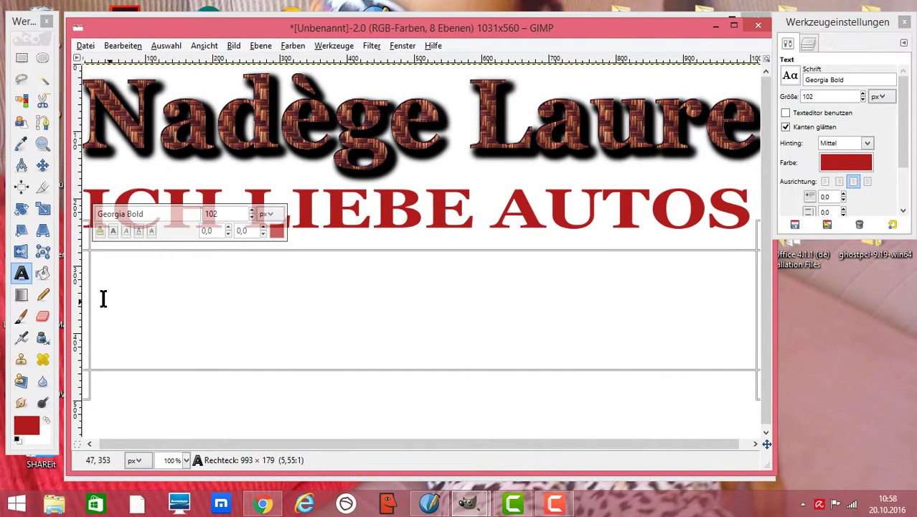
{"action": "left_click_drag", "start_coordinate": [92, 302], "coordinate": [83, 303]}
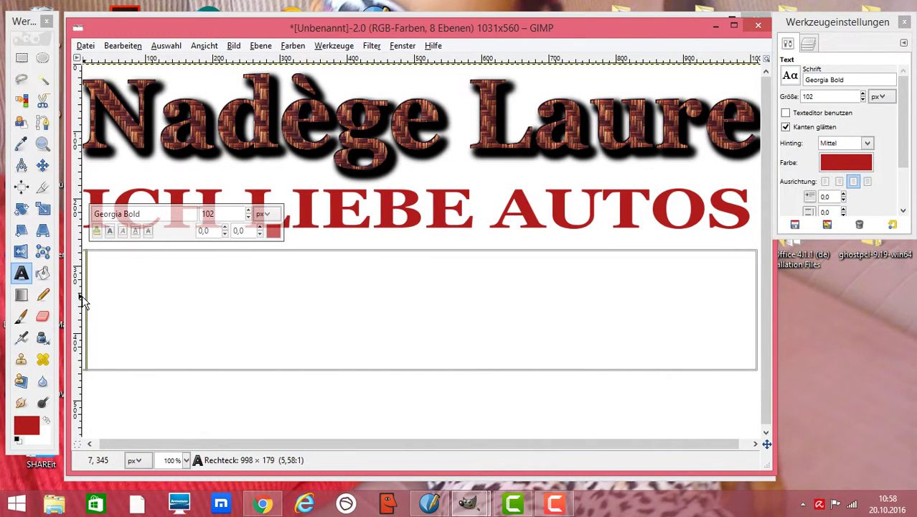
{"action": "left_click", "coordinate": [85, 45]}
Open IMG_20150922_105655_BURST001_COVER.jpg from Pictures > IAA- 2015 as a layer
{"action": "left_click", "coordinate": [115, 89]}
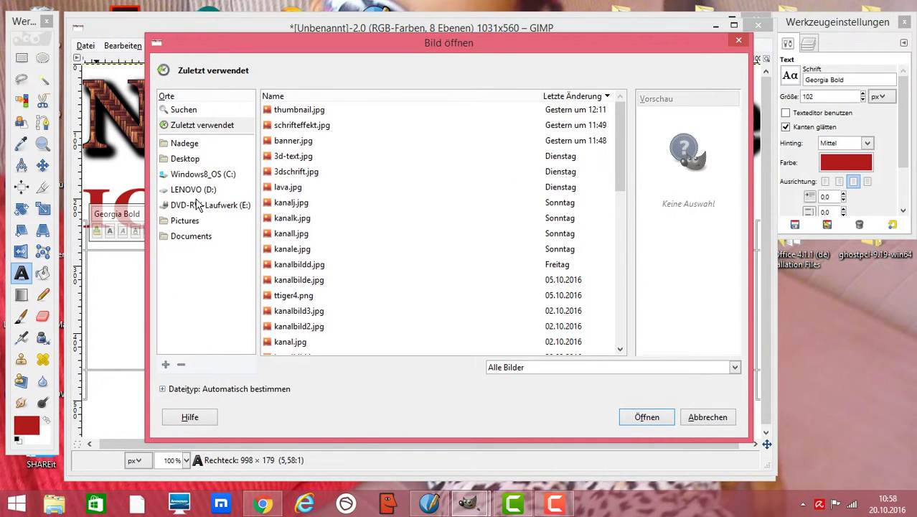
{"action": "left_click", "coordinate": [190, 220]}
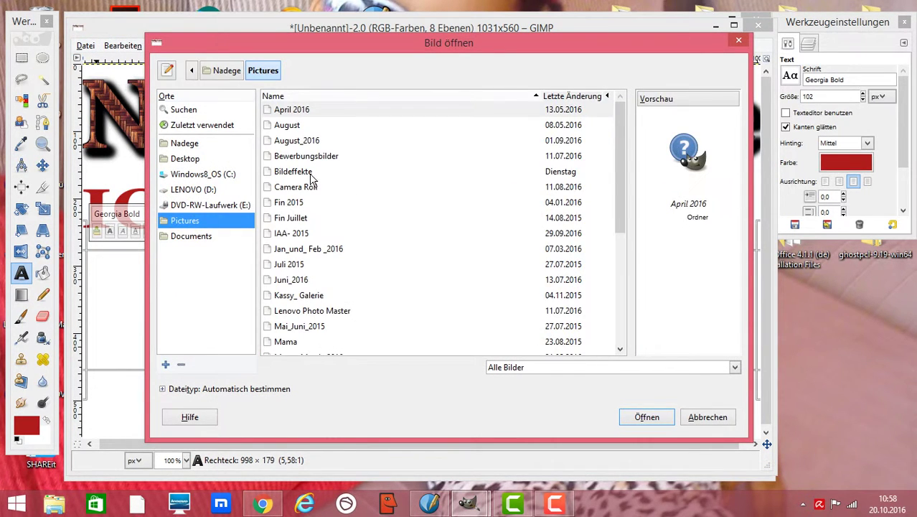
{"action": "double_click", "coordinate": [297, 233]}
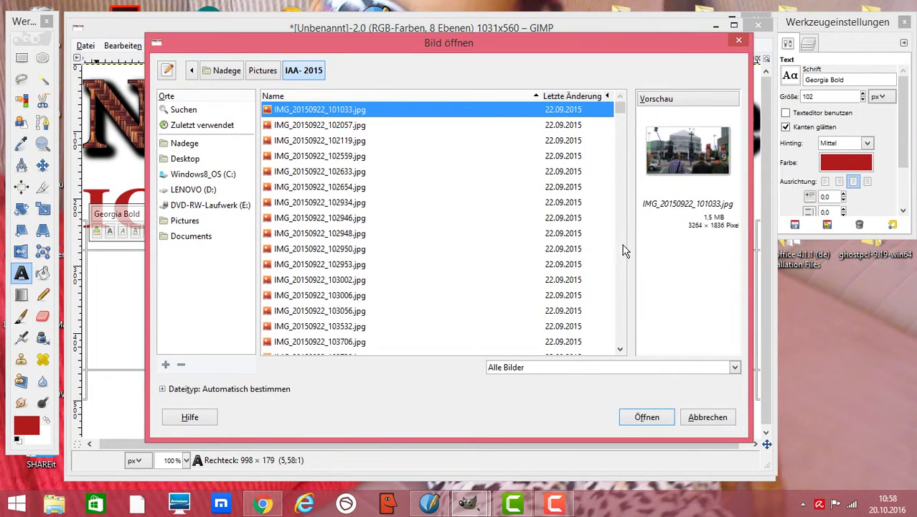
{"action": "left_click_drag", "start_coordinate": [621, 114], "coordinate": [619, 163]}
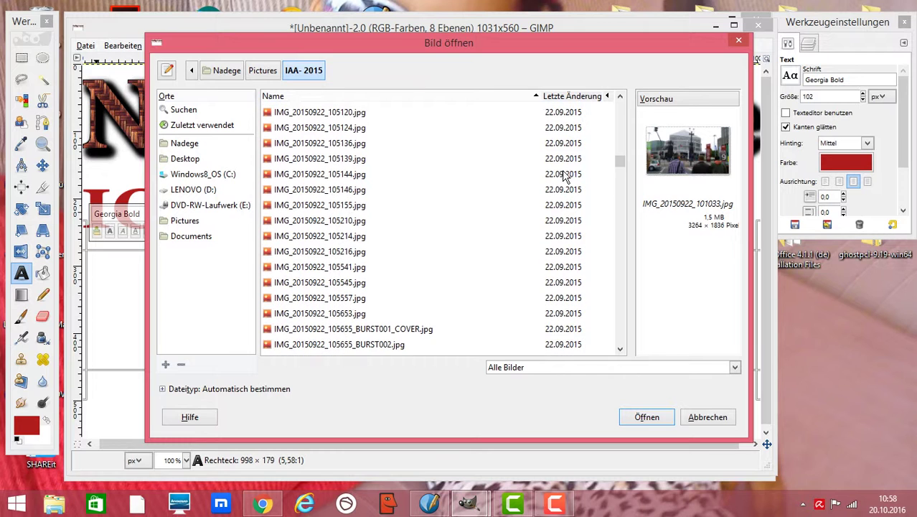
{"action": "left_click", "coordinate": [422, 331]}
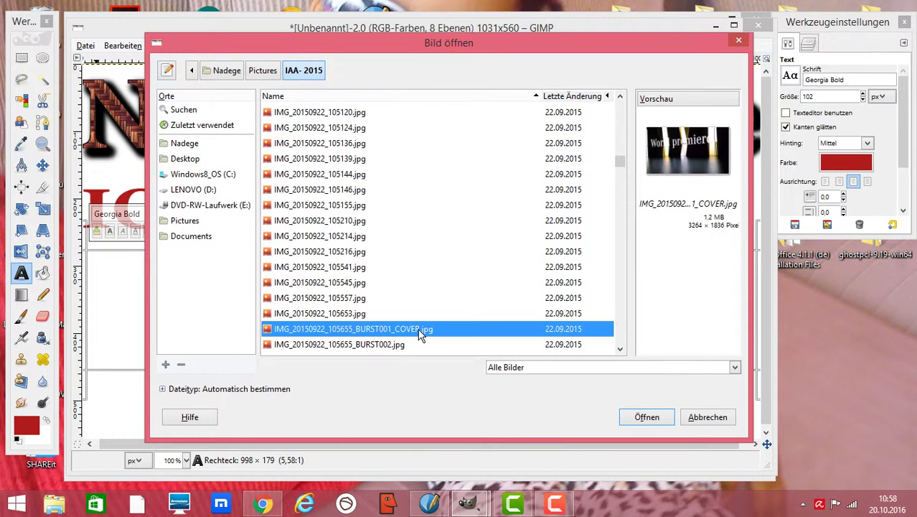
{"action": "left_click", "coordinate": [644, 416]}
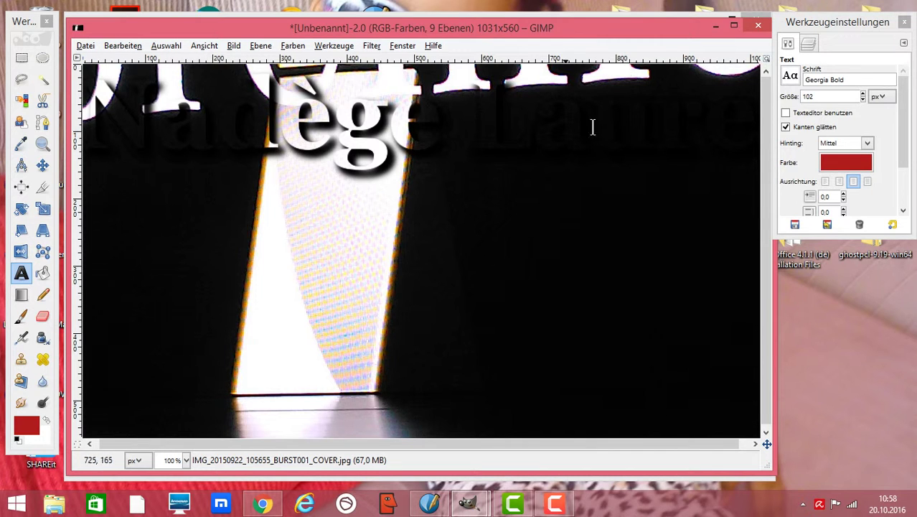
Hide the drop shadow, photo and Sichtbar #1 layers, keeping the red ICH LIEBE AUTOS text visible
{"action": "left_click", "coordinate": [810, 45]}
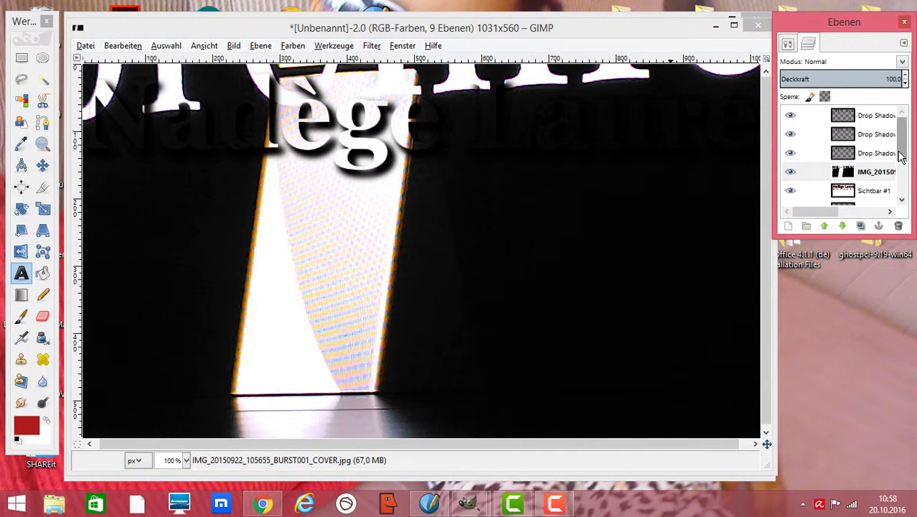
{"action": "left_click", "coordinate": [790, 134]}
{"action": "left_click", "coordinate": [790, 115]}
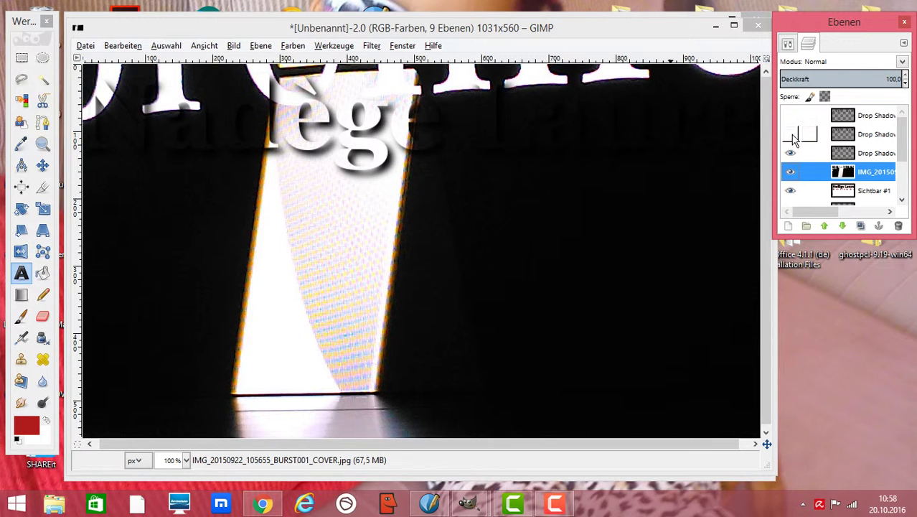
{"action": "left_click", "coordinate": [791, 153]}
{"action": "left_click", "coordinate": [791, 172]}
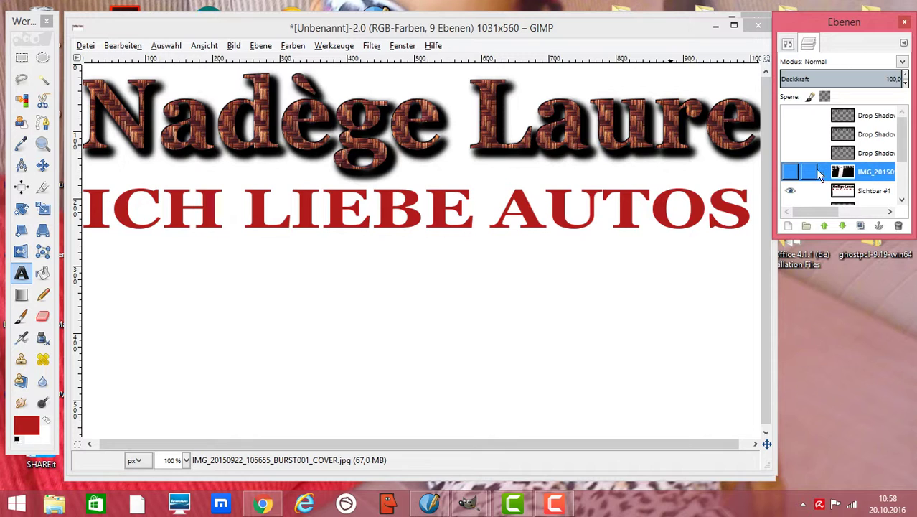
{"action": "left_click", "coordinate": [790, 171]}
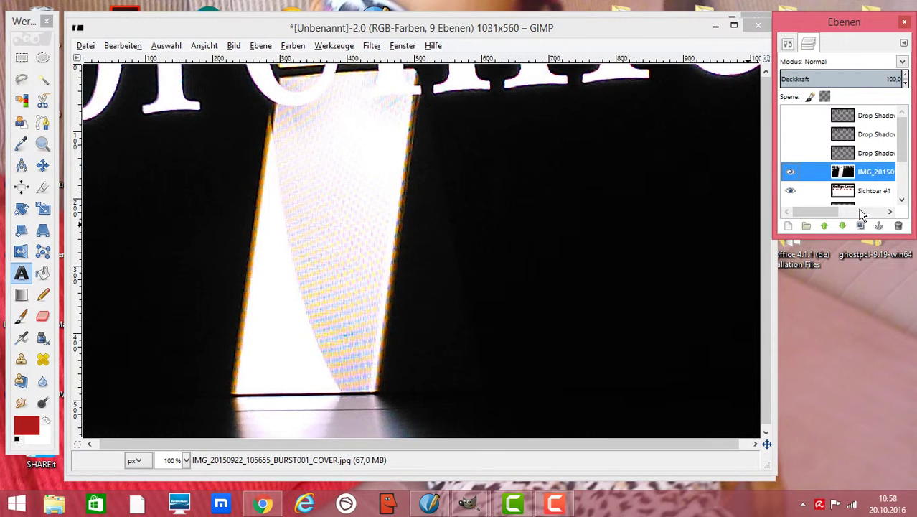
{"action": "scroll", "coordinate": [808, 188], "scroll_direction": "down", "scroll_amount": 1}
{"action": "left_click", "coordinate": [791, 173]}
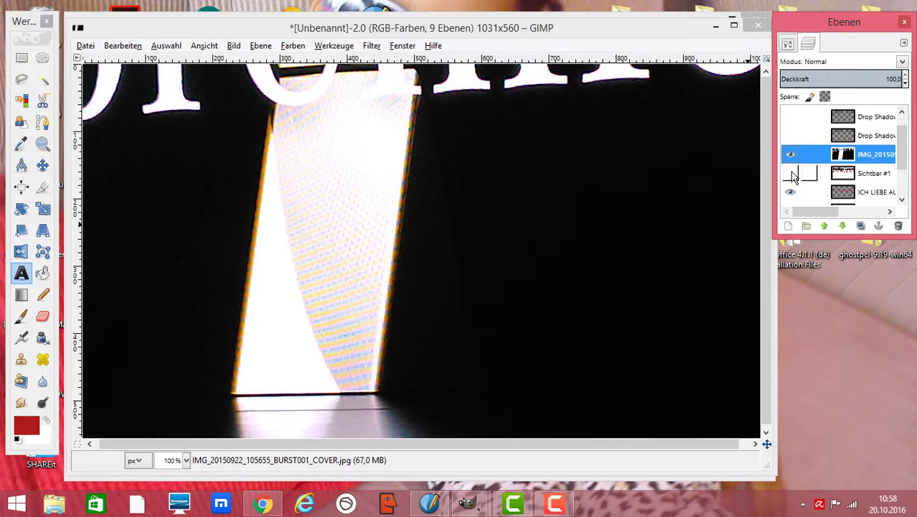
{"action": "left_click", "coordinate": [793, 157]}
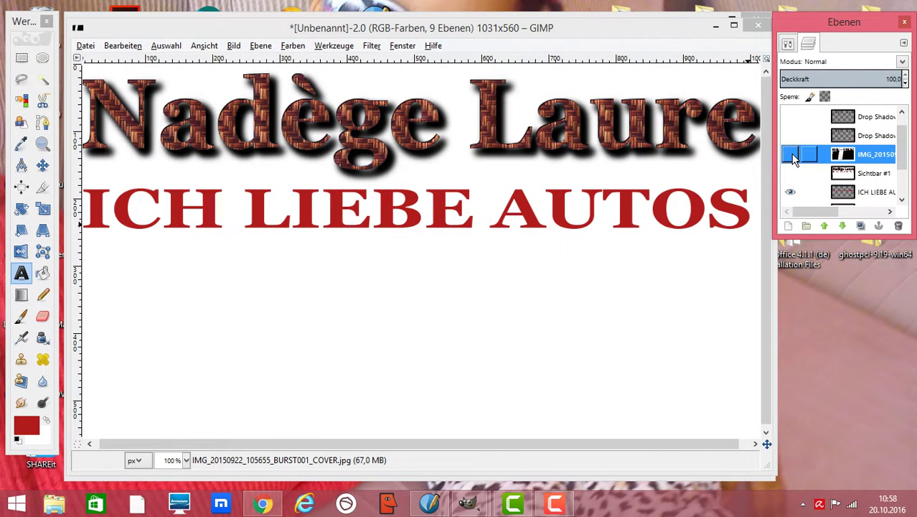
{"action": "left_click", "coordinate": [791, 192]}
{"action": "left_click", "coordinate": [791, 193]}
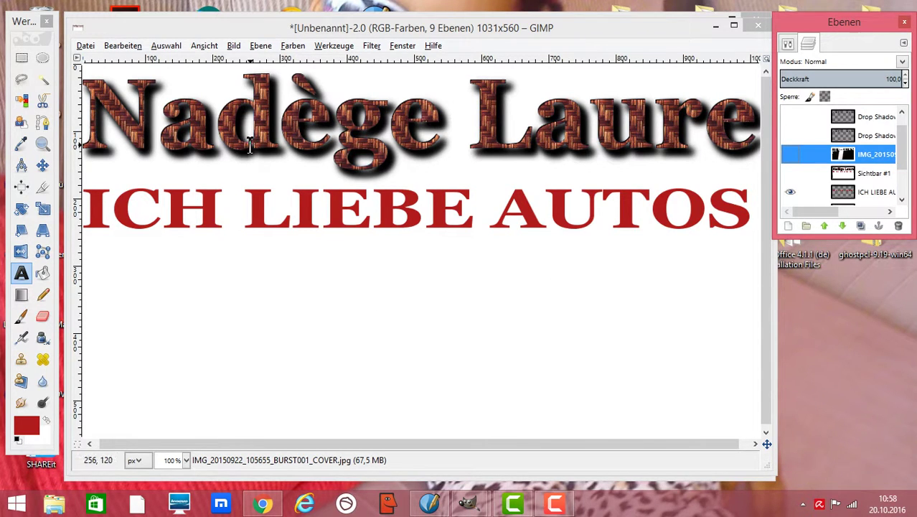
Create a merged layer from visible and type 'LIEBE IST' in a wide text box
{"action": "left_click", "coordinate": [260, 48]}
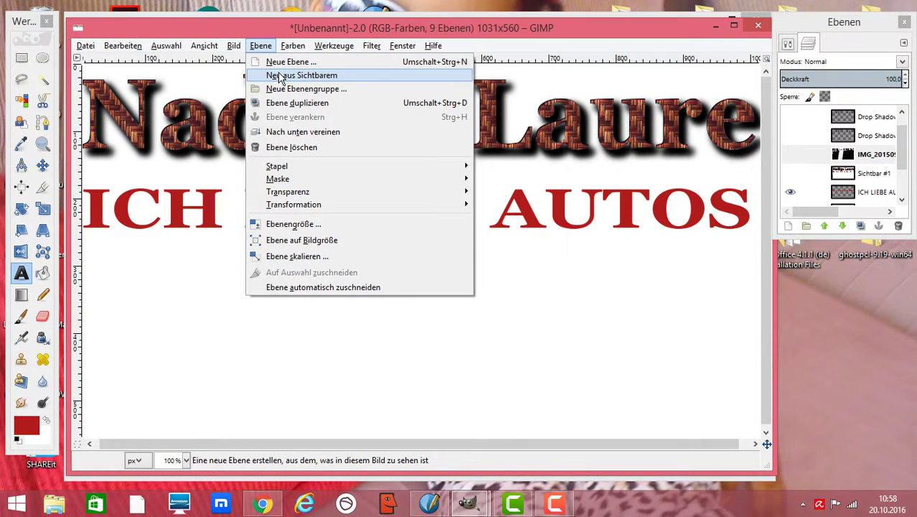
{"action": "left_click", "coordinate": [280, 75]}
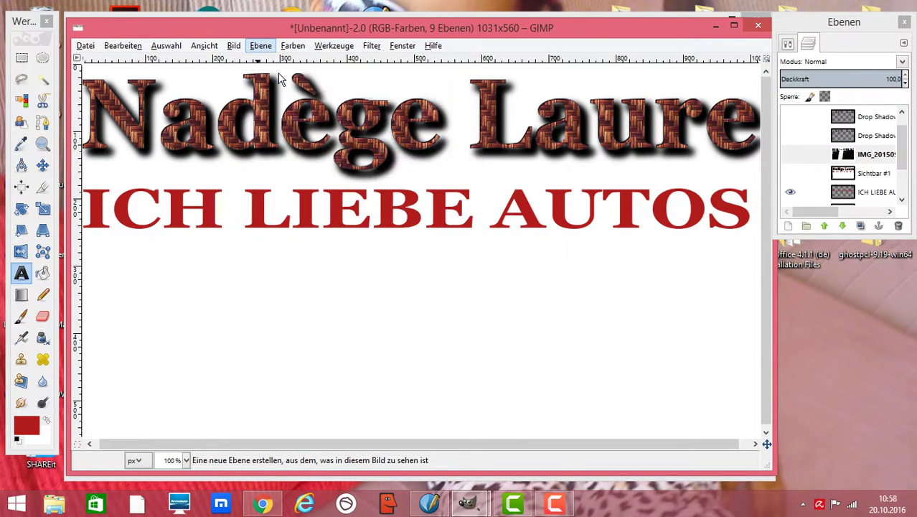
{"action": "left_click", "coordinate": [87, 251]}
{"action": "left_click_drag", "start_coordinate": [237, 254], "coordinate": [763, 373]}
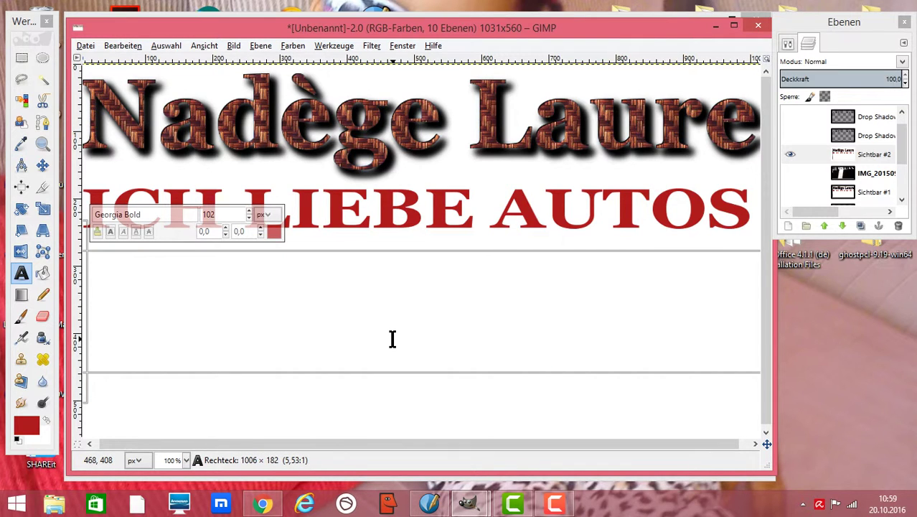
{"action": "type", "text": "LIE"}
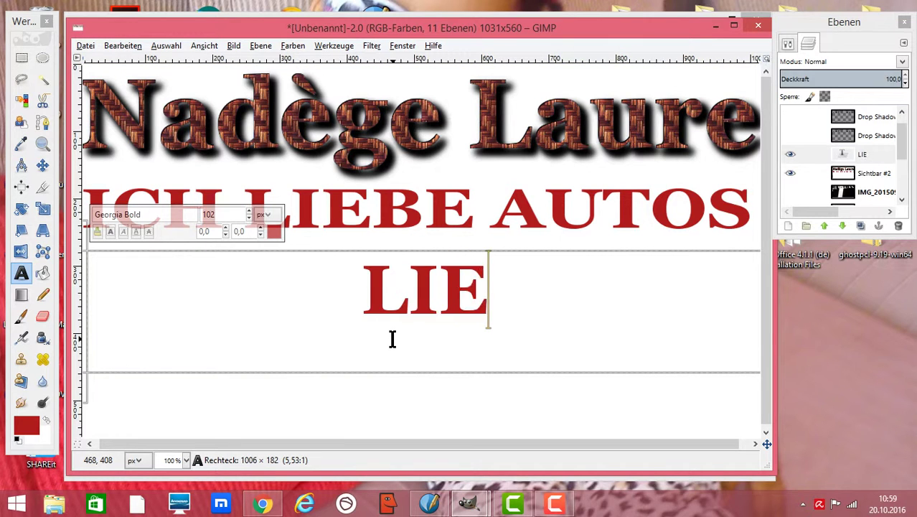
{"action": "type", "text": "BE"}
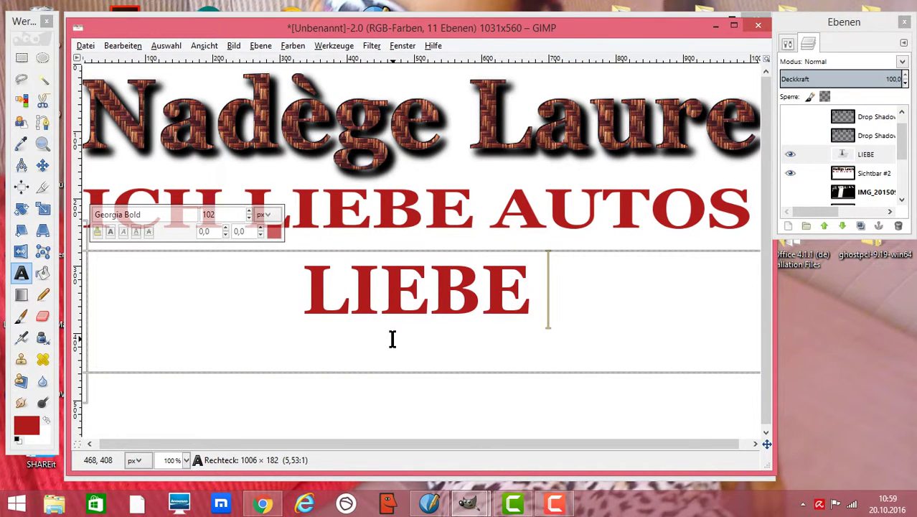
{"action": "type", "text": " DEIN"}
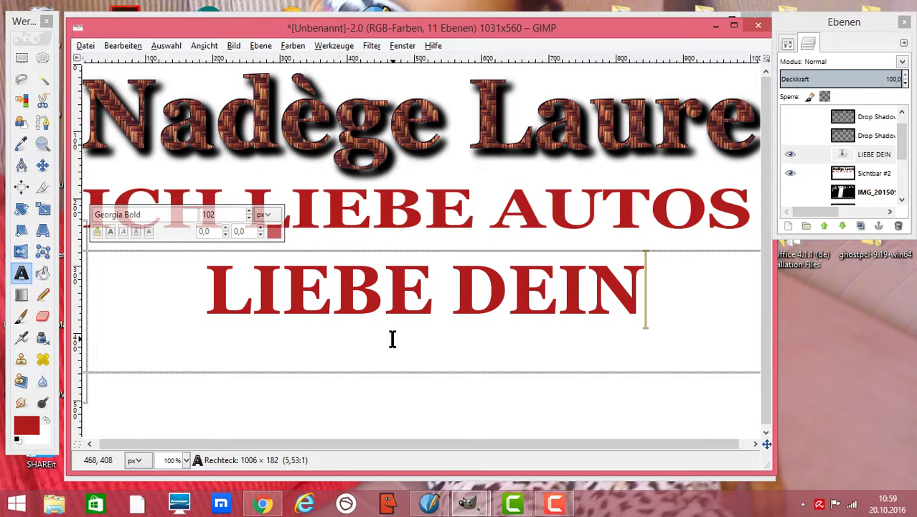
{"action": "key", "text": "BackSpace"}
{"action": "key", "text": "BackSpace"}
{"action": "key", "text": "BackSpace"}
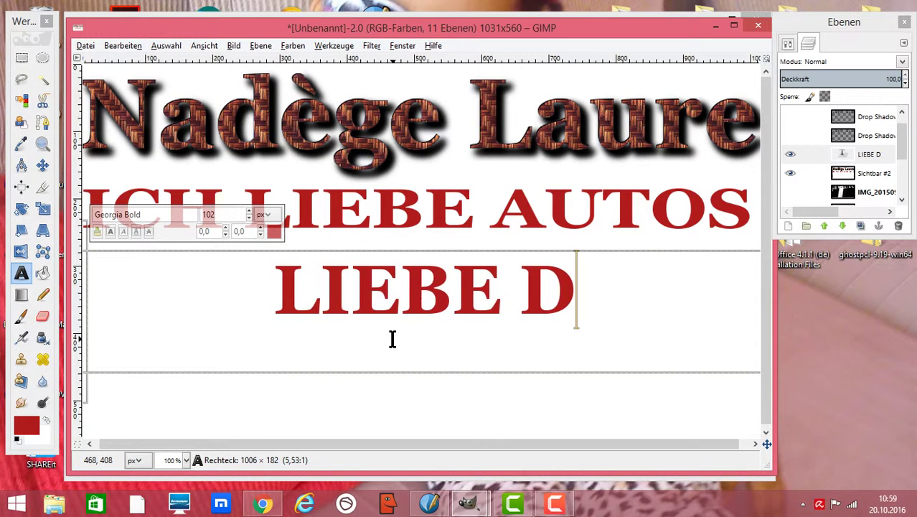
{"action": "key", "text": "BackSpace"}
{"action": "type", "text": "IST"}
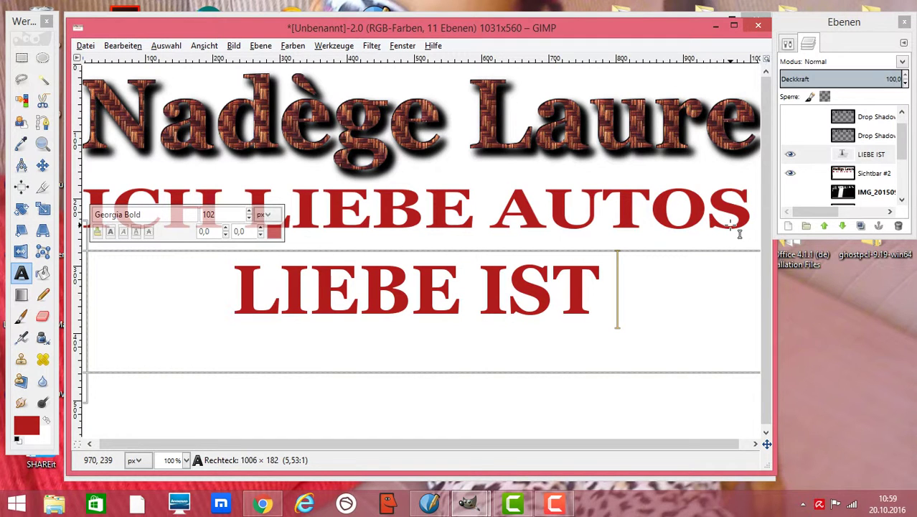
Set the LIEBE IST text to size 160 with an olive-yellow colour
{"action": "double_click", "coordinate": [21, 273]}
{"action": "left_click", "coordinate": [863, 94]}
{"action": "type", "text": "160"}
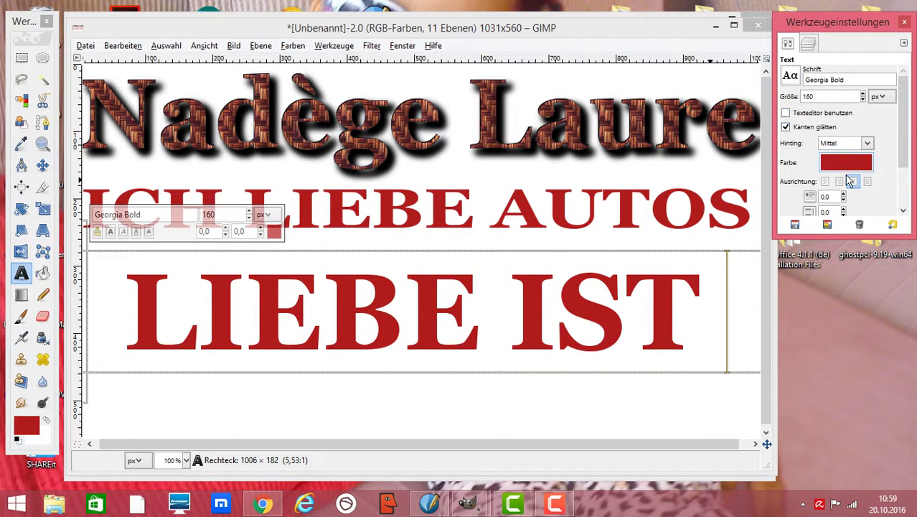
{"action": "left_click", "coordinate": [846, 162]}
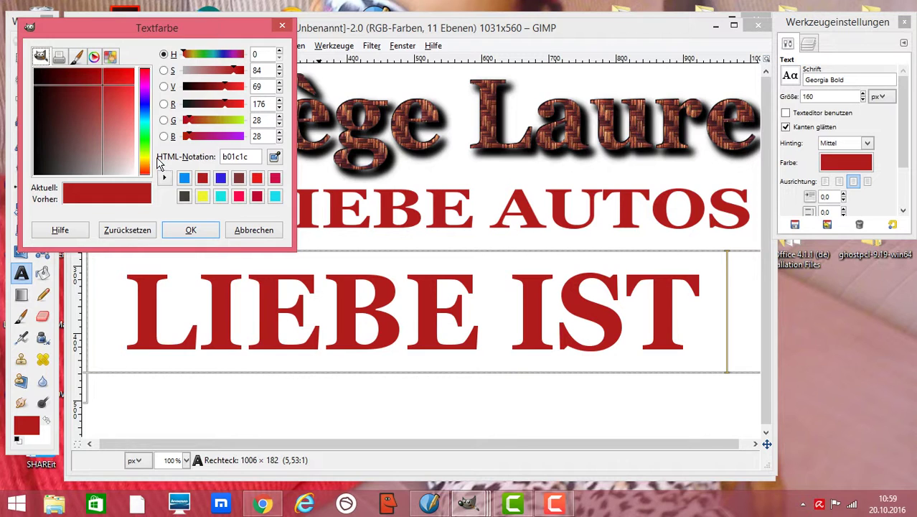
{"action": "left_click", "coordinate": [145, 166]}
{"action": "left_click", "coordinate": [191, 230]}
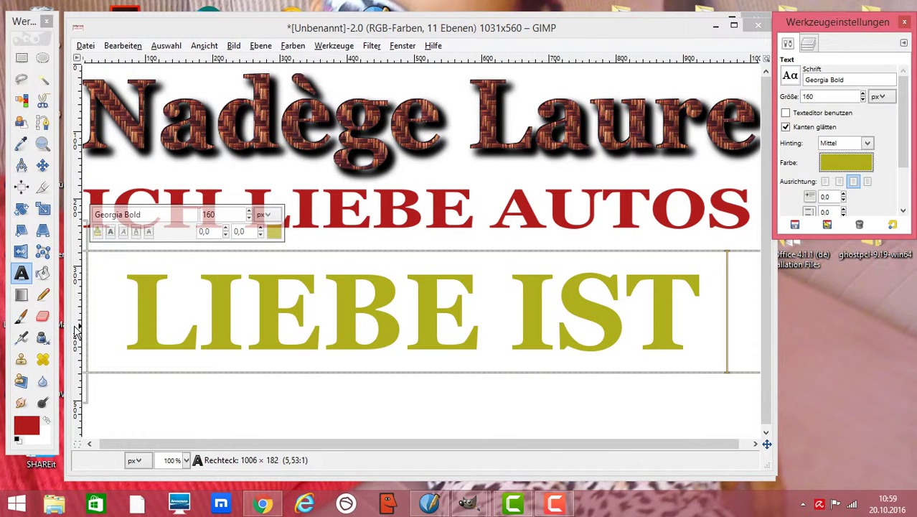
{"action": "left_click", "coordinate": [25, 297]}
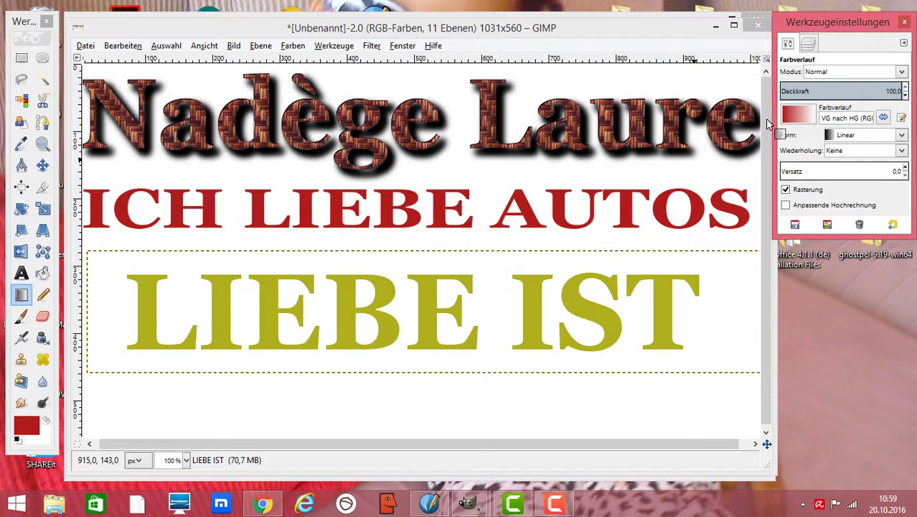
Select the LIEBE IST letters from alpha and fill them with a vertical VG nach HG (RGB) gradient
{"action": "left_click", "coordinate": [804, 115]}
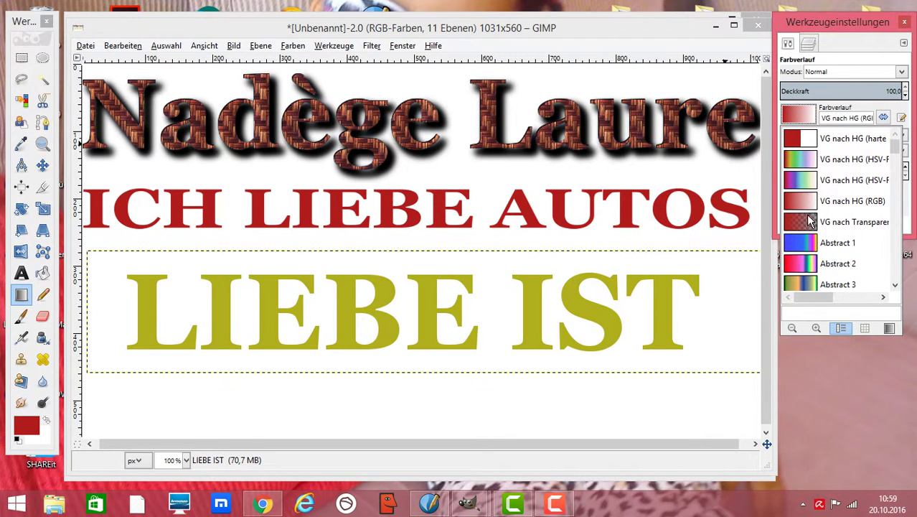
{"action": "key", "text": "Escape"}
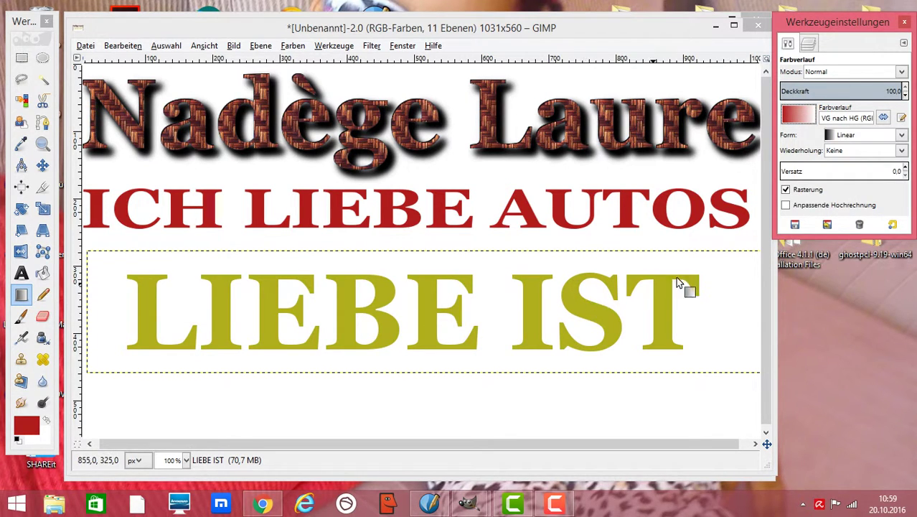
{"action": "left_click", "coordinate": [809, 45]}
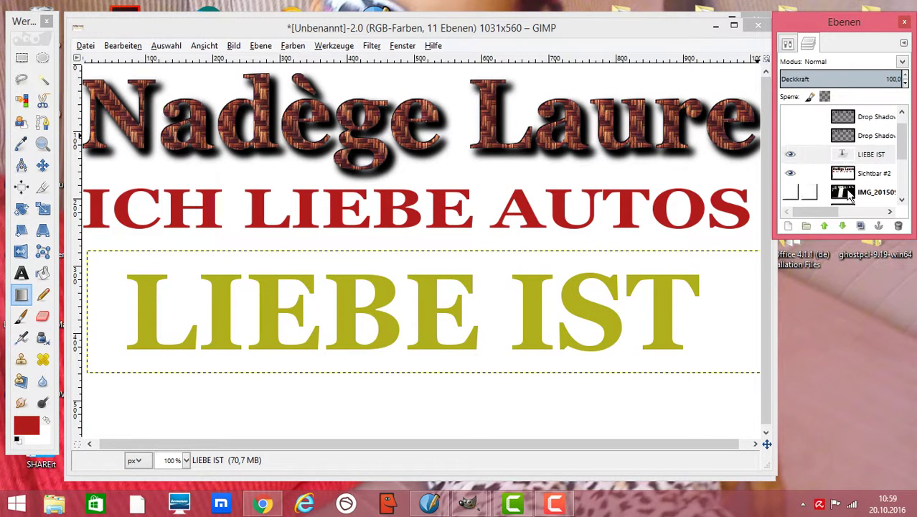
{"action": "right_click", "coordinate": [860, 159]}
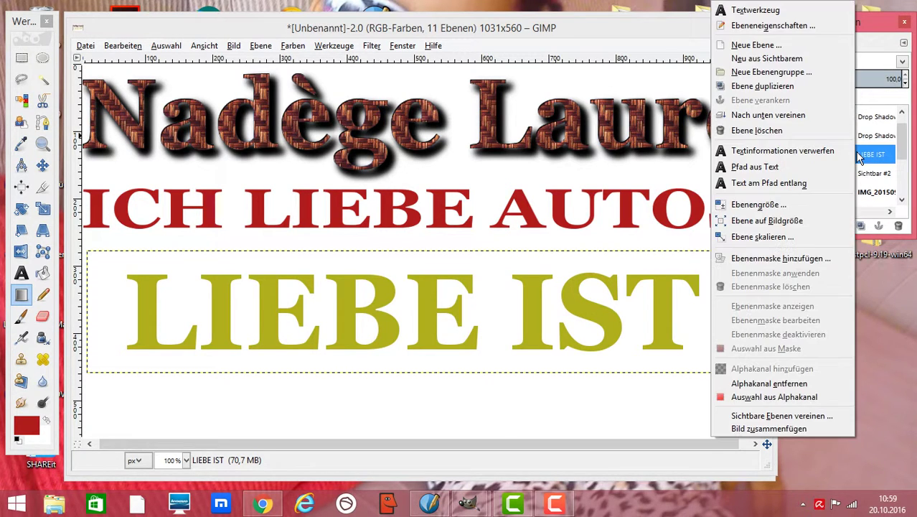
{"action": "left_click", "coordinate": [821, 399]}
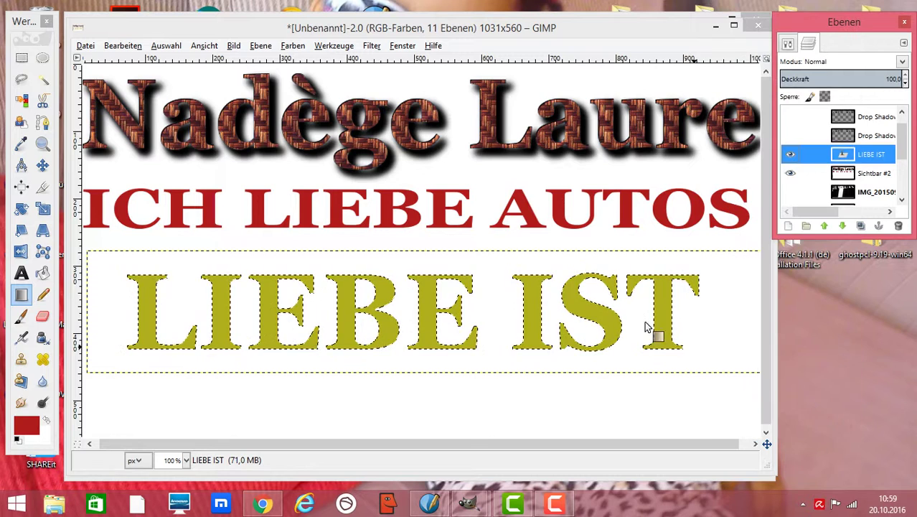
{"action": "left_click_drag", "start_coordinate": [580, 316], "coordinate": [581, 349]}
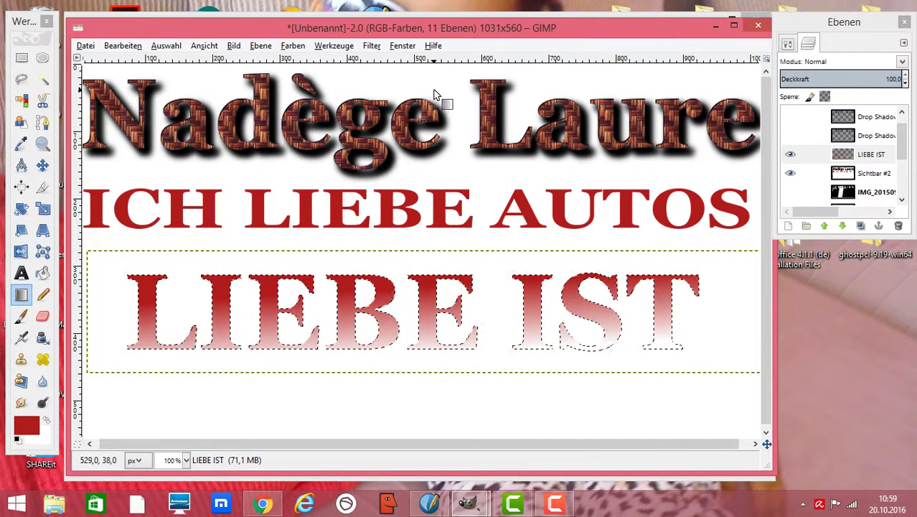
{"action": "left_click", "coordinate": [371, 46]}
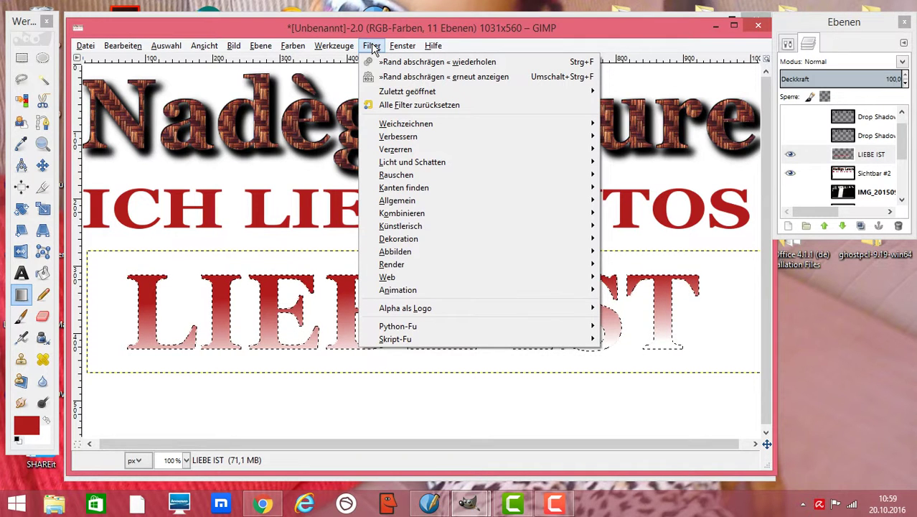
{"action": "mouse_move", "coordinate": [405, 123]}
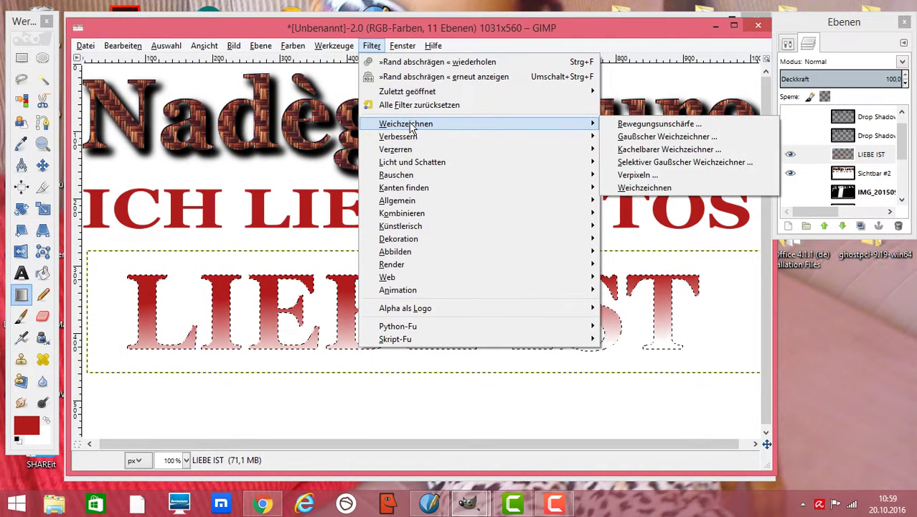
Apply Bewegungsunschärfe with length 35 and angle 10 to the LIEBE IST text
{"action": "left_click", "coordinate": [666, 127]}
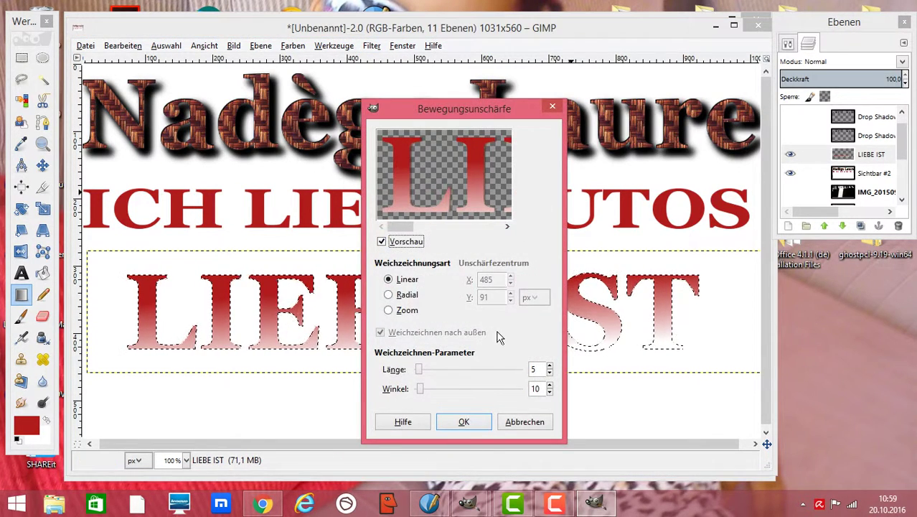
{"action": "left_click_drag", "start_coordinate": [428, 370], "coordinate": [419, 368]}
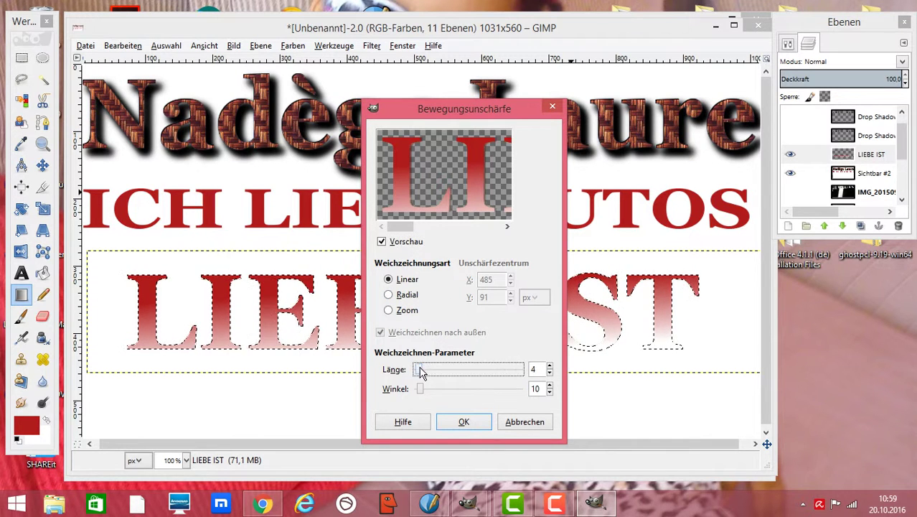
{"action": "left_click", "coordinate": [452, 423]}
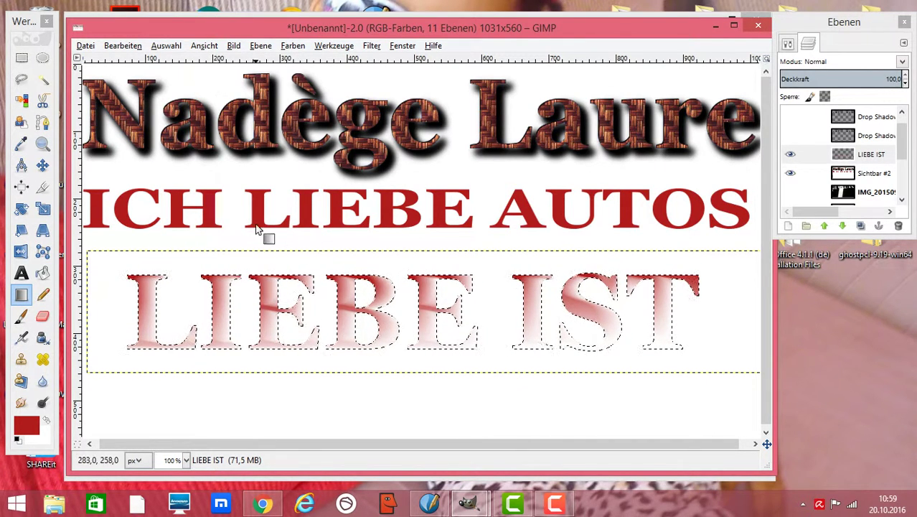
Clear the selection and colourise LIEBE IST to hue 310, saturation 50
{"action": "left_click", "coordinate": [166, 46]}
{"action": "left_click", "coordinate": [178, 78]}
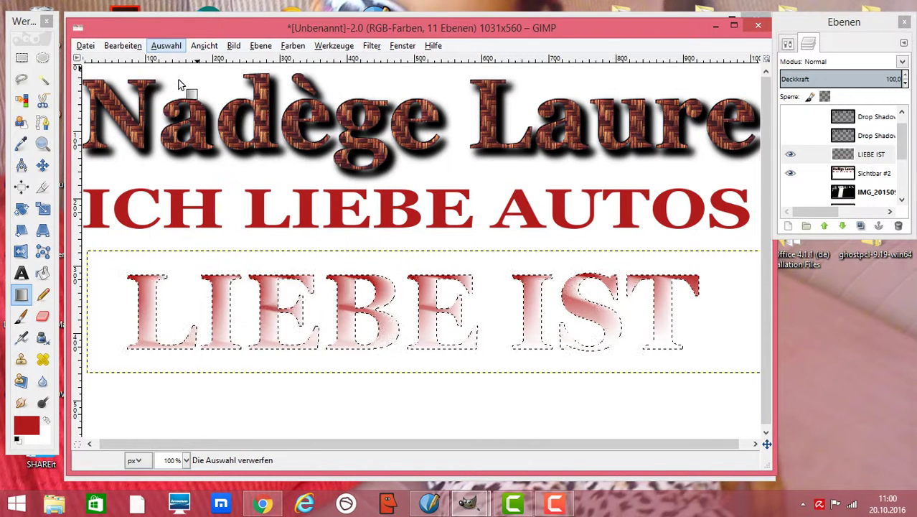
{"action": "left_click", "coordinate": [254, 49]}
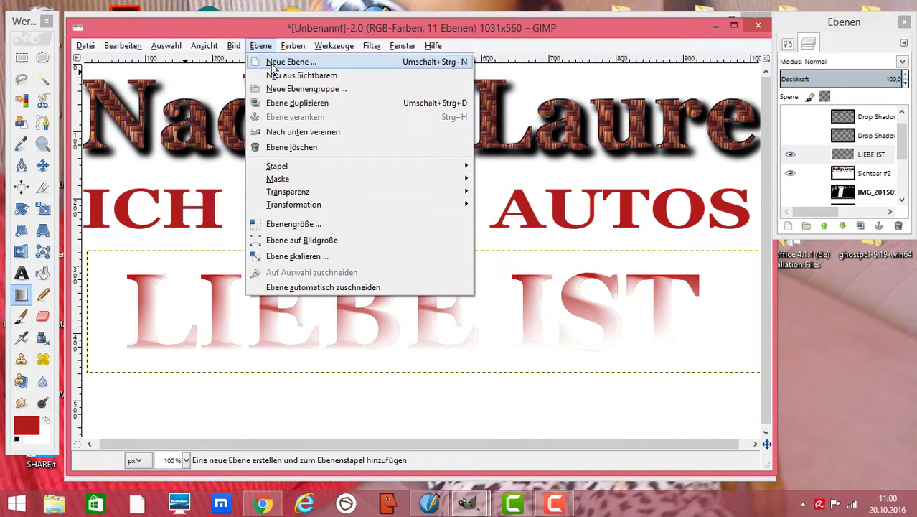
{"action": "left_click", "coordinate": [261, 46]}
{"action": "left_click", "coordinate": [234, 46]}
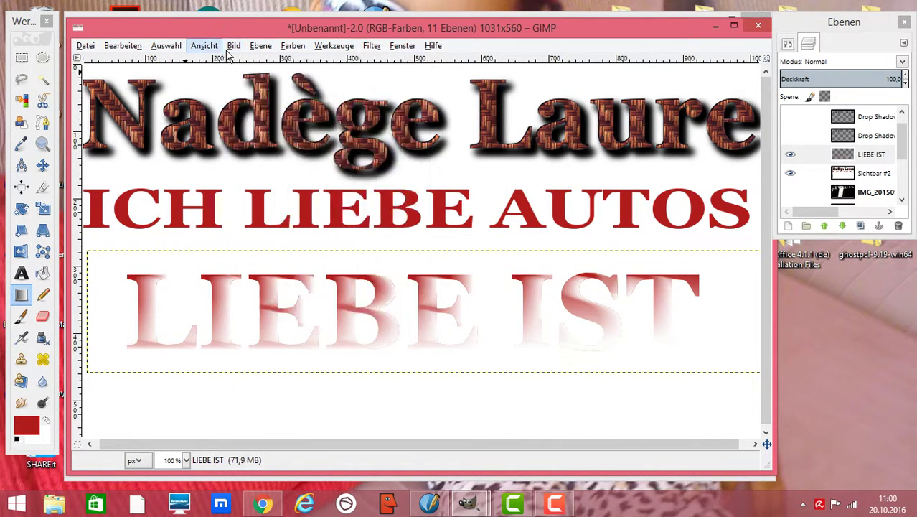
{"action": "left_click", "coordinate": [317, 95]}
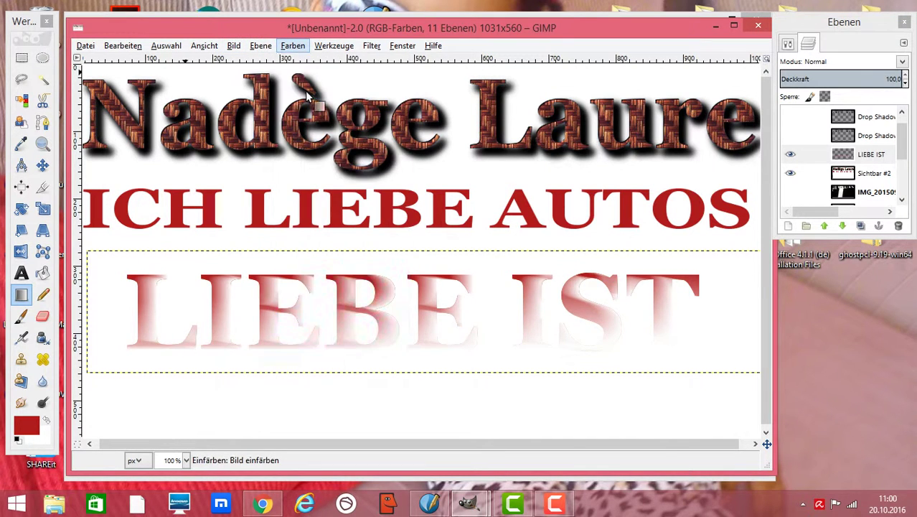
{"action": "mouse_move", "coordinate": [541, 373]}
{"action": "left_mouse_down"}
{"action": "mouse_move", "coordinate": [511, 374]}
{"action": "mouse_move", "coordinate": [603, 371]}
{"action": "left_mouse_up"}
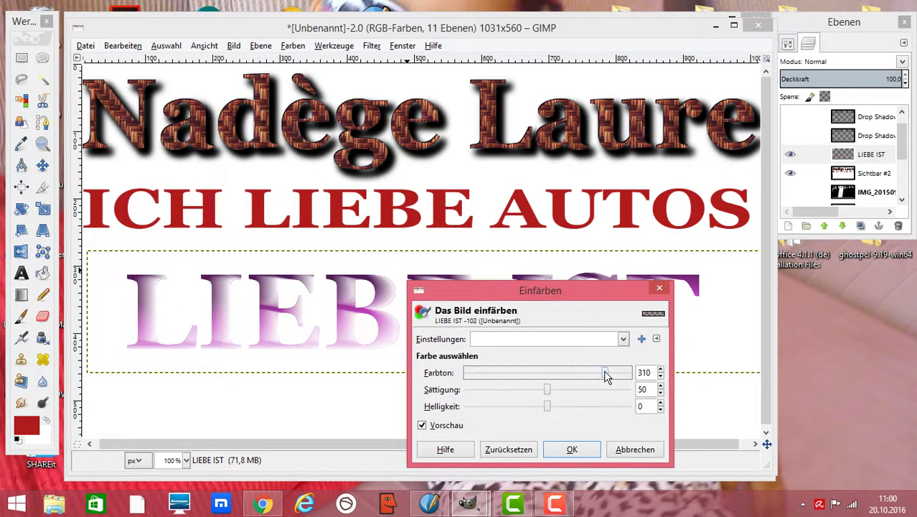
{"action": "left_click", "coordinate": [582, 444]}
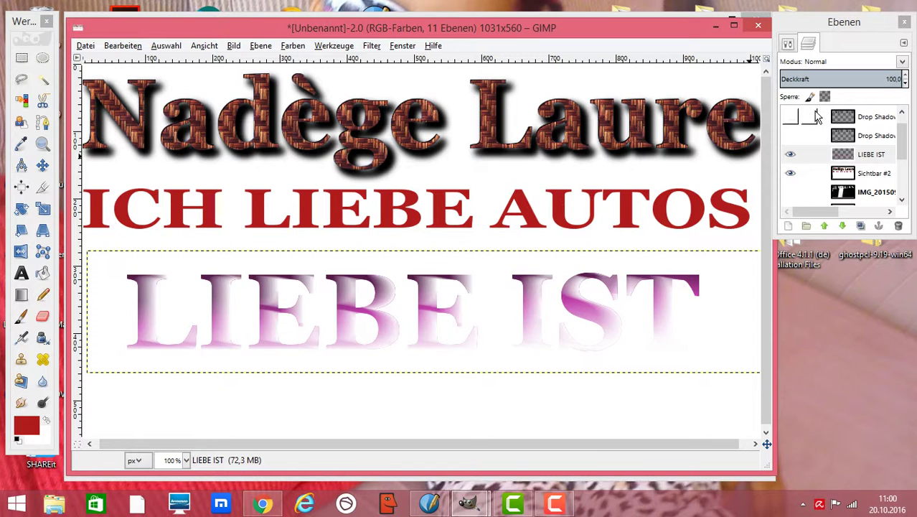
Try Lighten only, Screen, Dodge, Soft light and Overlay blend modes on the LIEBE IST layer
{"action": "left_click", "coordinate": [902, 63]}
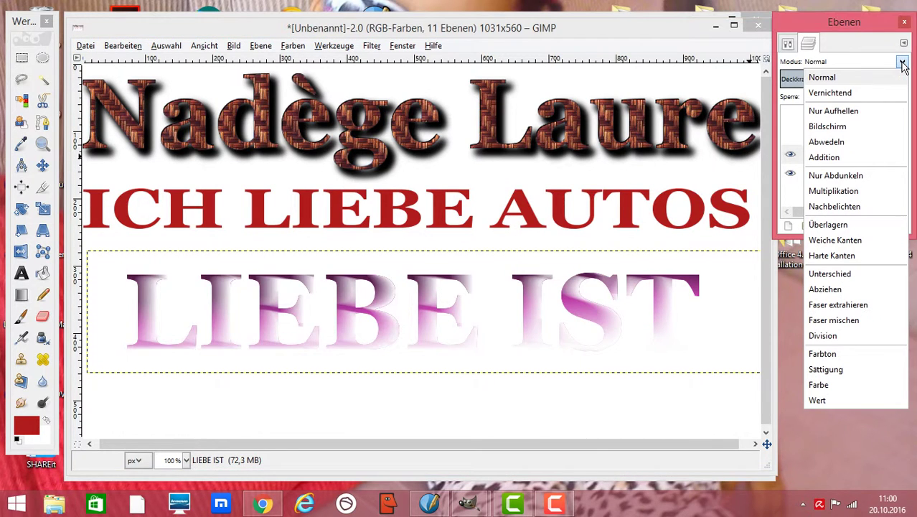
{"action": "left_click", "coordinate": [857, 111]}
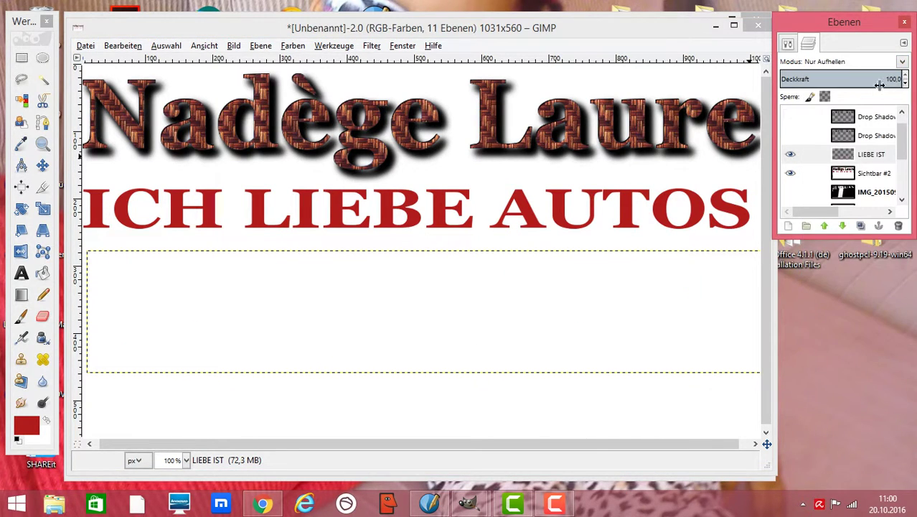
{"action": "left_click", "coordinate": [902, 63]}
{"action": "left_click", "coordinate": [860, 122]}
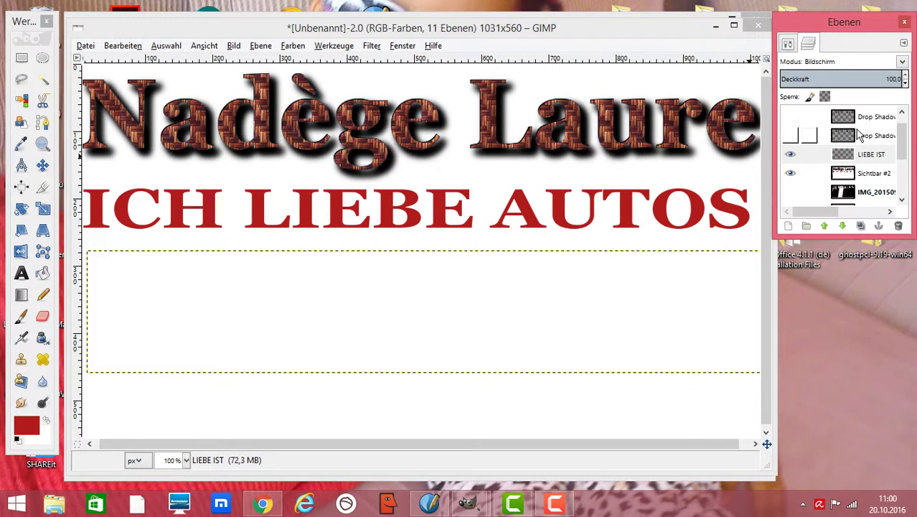
{"action": "left_click", "coordinate": [901, 61]}
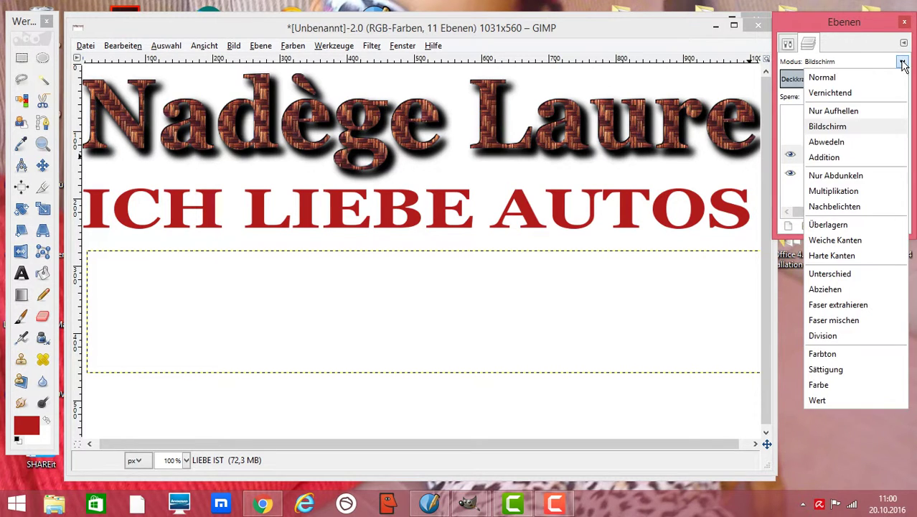
{"action": "left_click", "coordinate": [855, 141]}
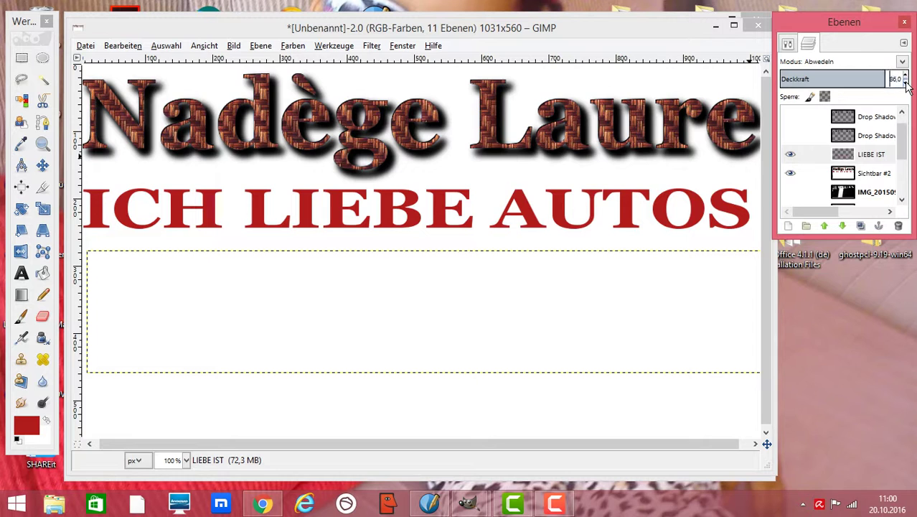
{"action": "left_click", "coordinate": [902, 62]}
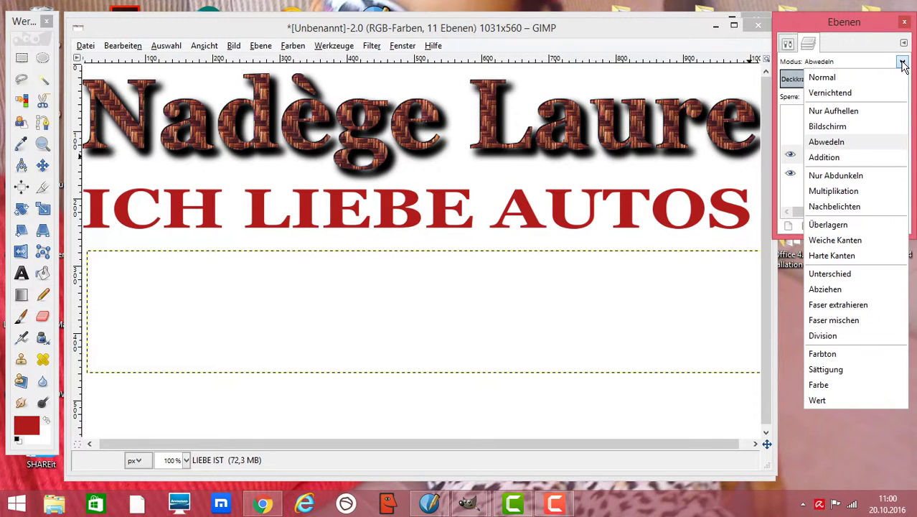
{"action": "left_click", "coordinate": [852, 237]}
{"action": "left_click", "coordinate": [902, 62]}
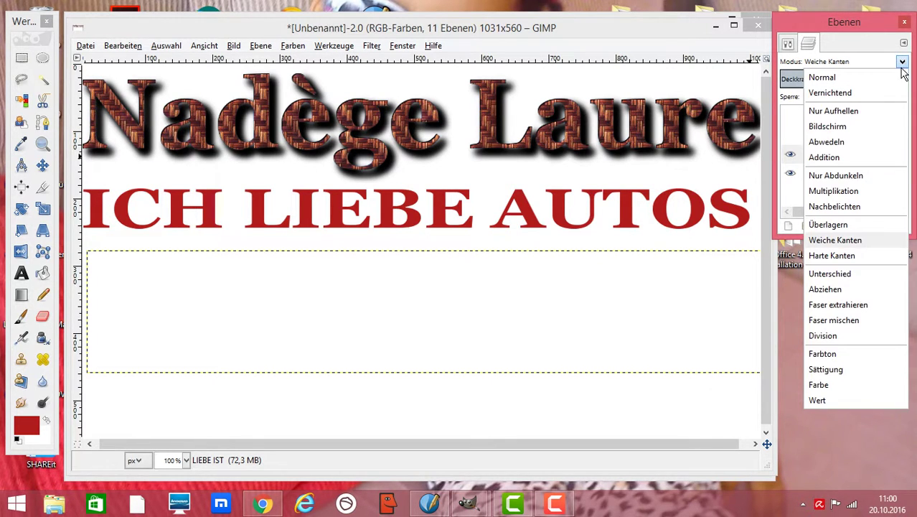
{"action": "left_click", "coordinate": [849, 225]}
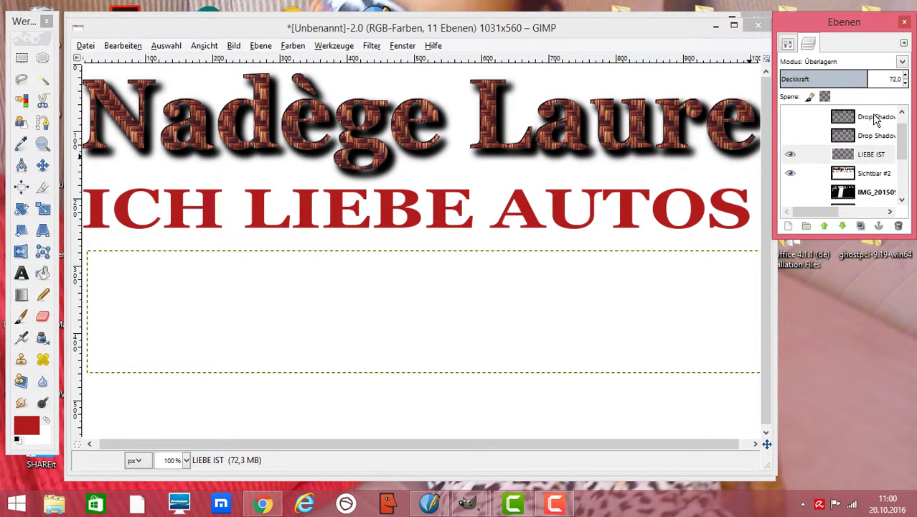
Set the LIEBE IST layer to Abziehen (subtract) mode at 100 opacity
{"action": "left_click", "coordinate": [904, 43]}
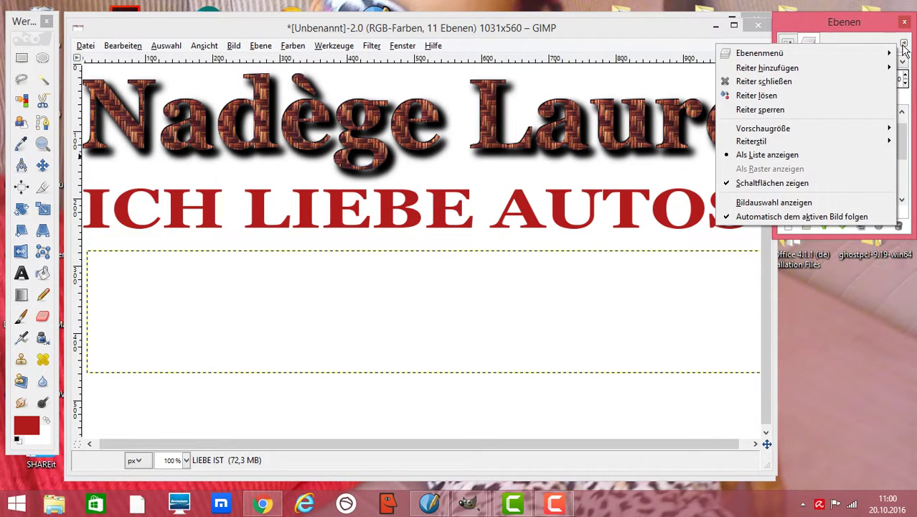
{"action": "left_click", "coordinate": [884, 35]}
{"action": "left_click", "coordinate": [902, 62]}
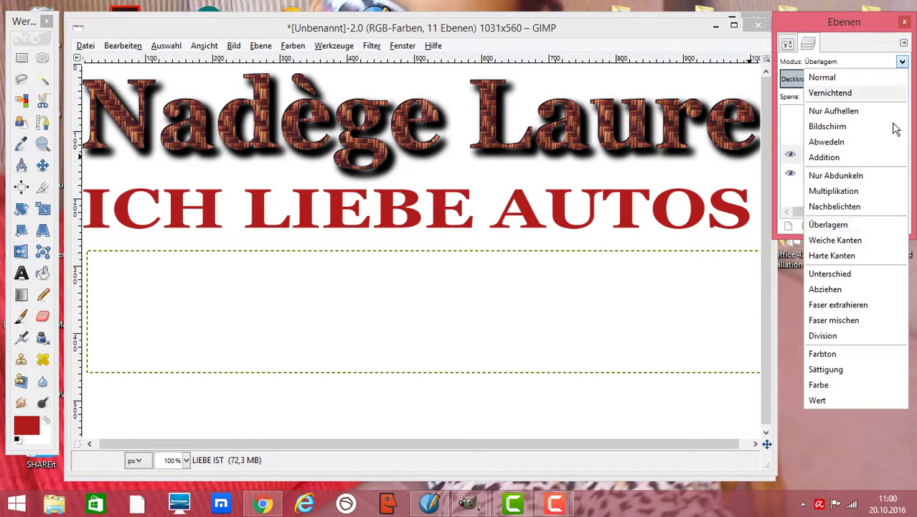
{"action": "left_click", "coordinate": [838, 290]}
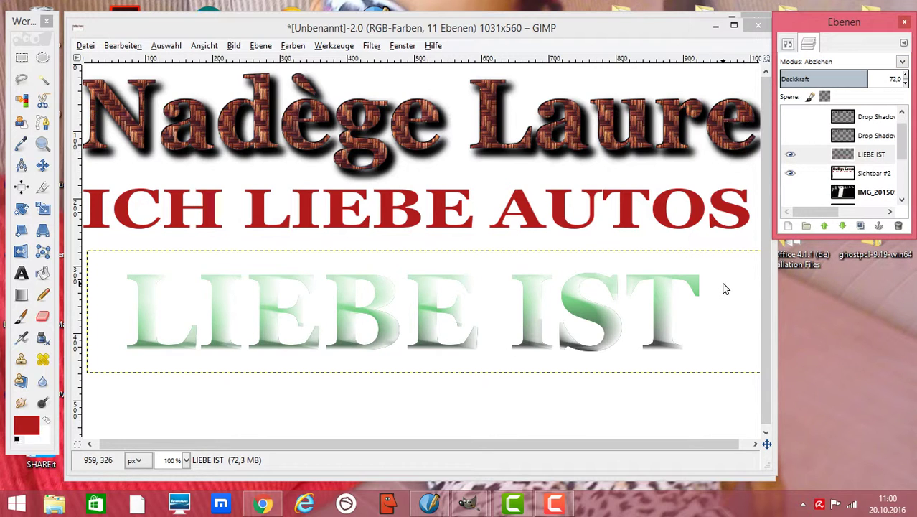
{"action": "left_click", "coordinate": [905, 76]}
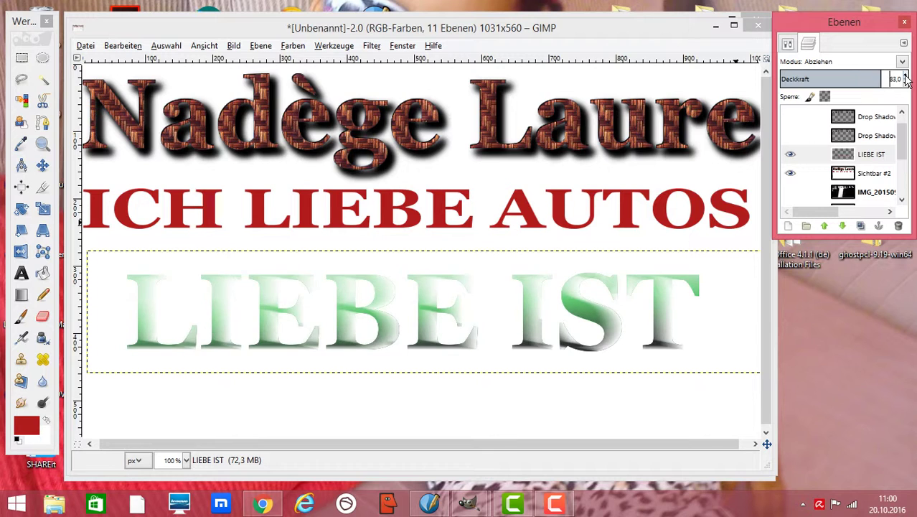
{"action": "left_click", "coordinate": [905, 77]}
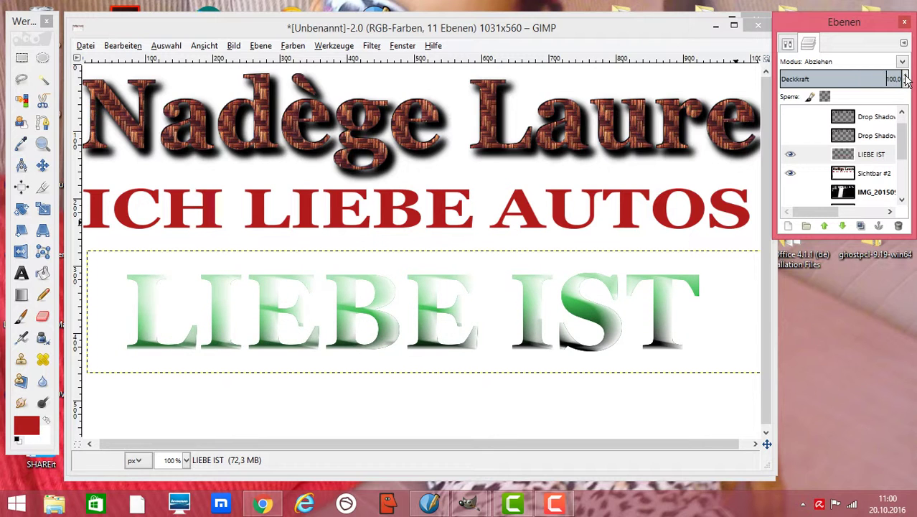
Bevel the LIEBE IST text edges with Rand abschrägen at thickness 30
{"action": "left_click", "coordinate": [371, 48]}
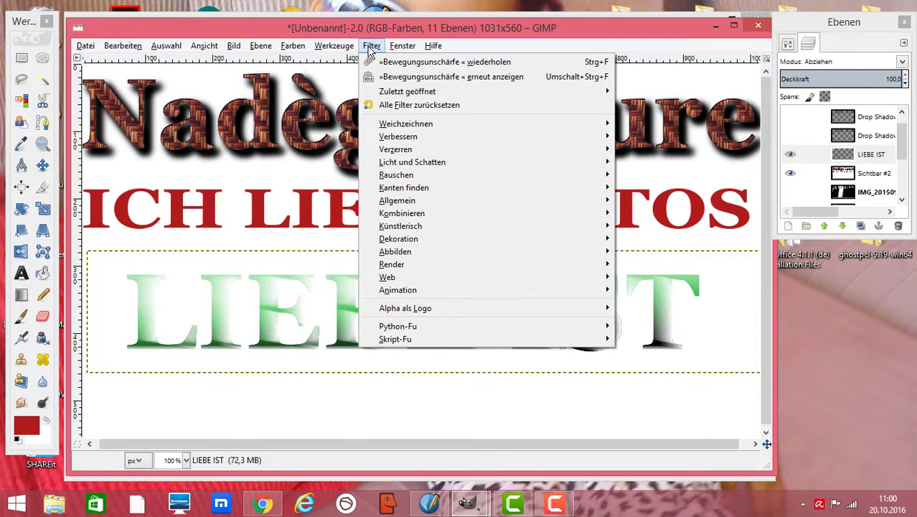
{"action": "mouse_move", "coordinate": [397, 238]}
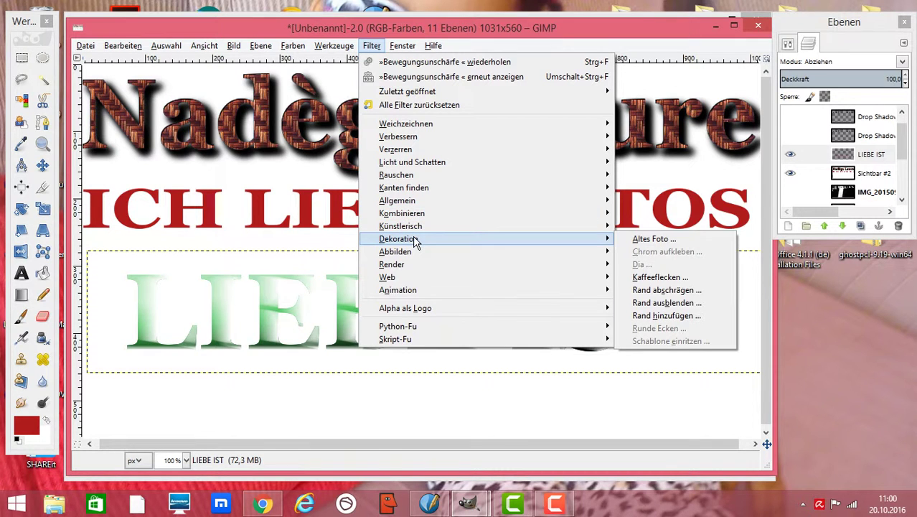
{"action": "left_click", "coordinate": [648, 290]}
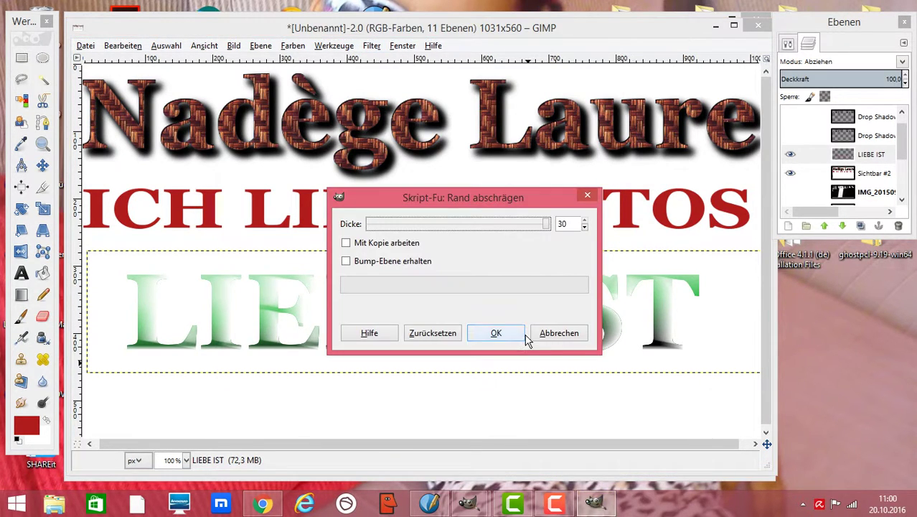
{"action": "left_click", "coordinate": [495, 333]}
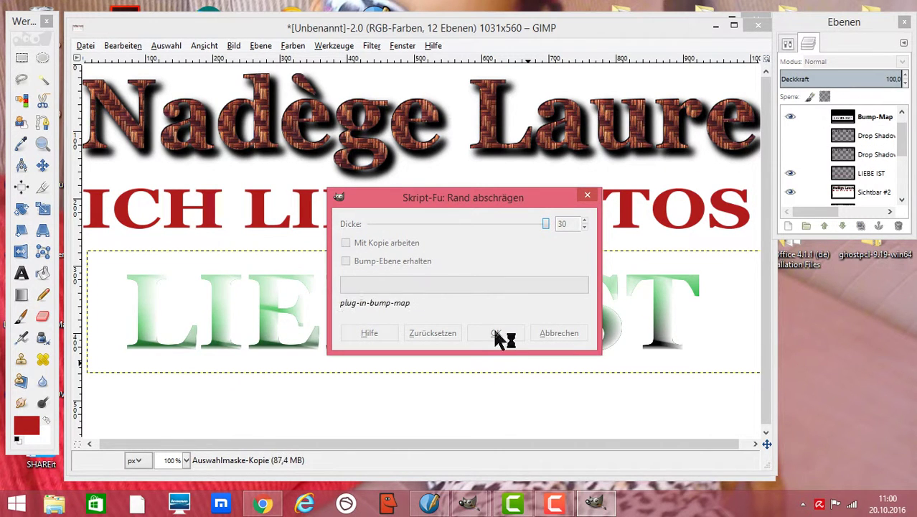
Emboss LIEBE IST with a Bump-Map of depth 65
{"action": "left_click", "coordinate": [372, 48]}
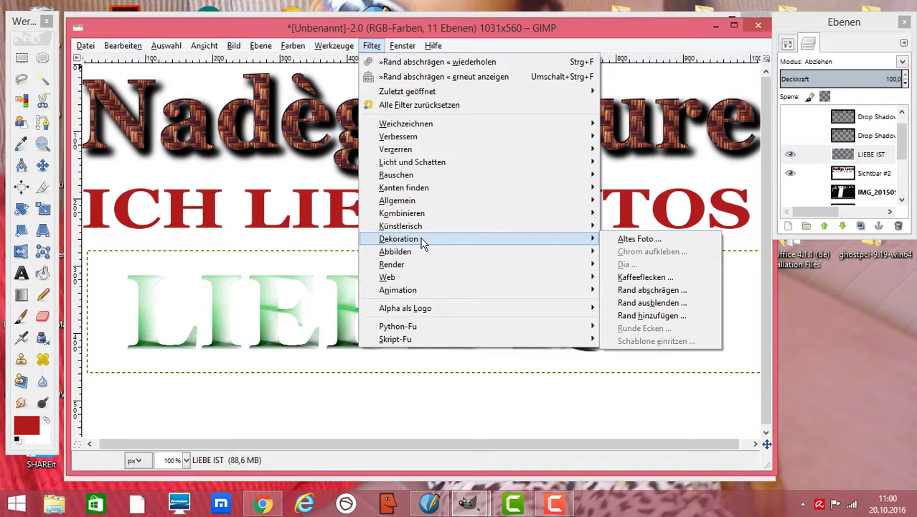
{"action": "mouse_move", "coordinate": [396, 251]}
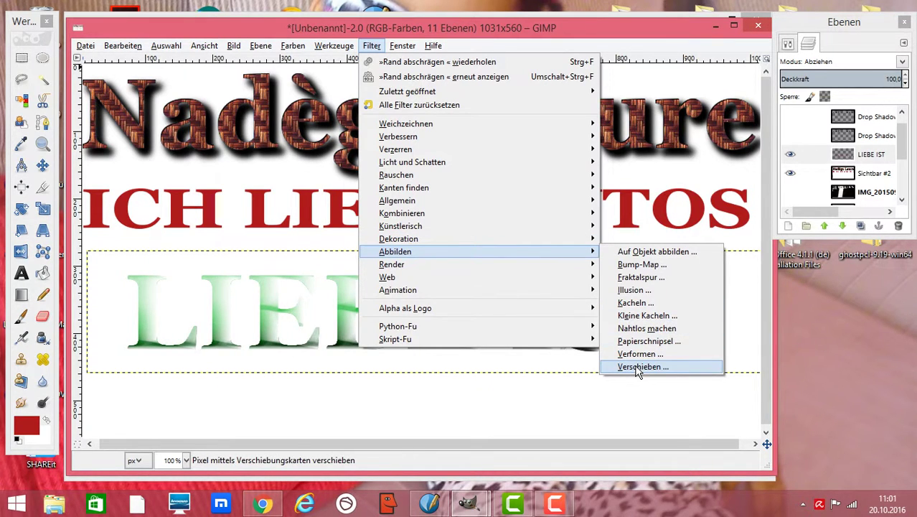
{"action": "left_click", "coordinate": [642, 264]}
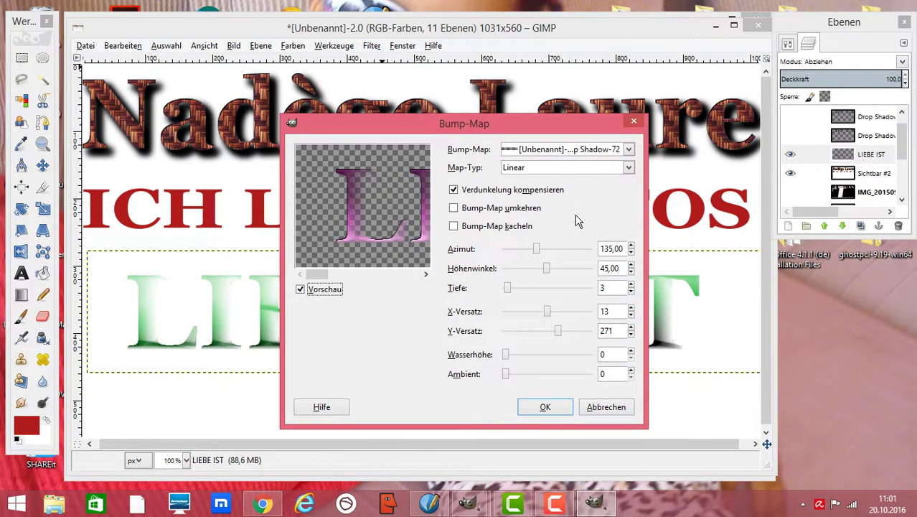
{"action": "left_click", "coordinate": [509, 290]}
{"action": "left_click_drag", "start_coordinate": [510, 290], "coordinate": [593, 295]}
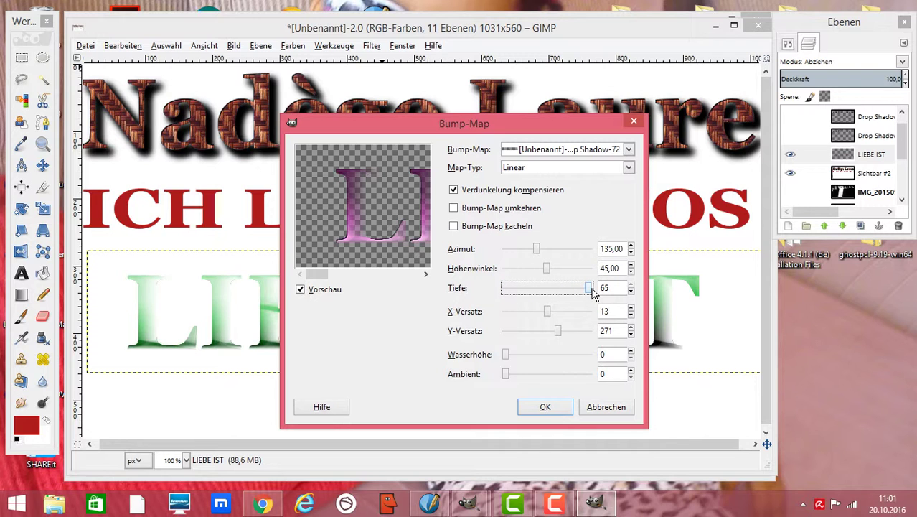
{"action": "left_click", "coordinate": [550, 406]}
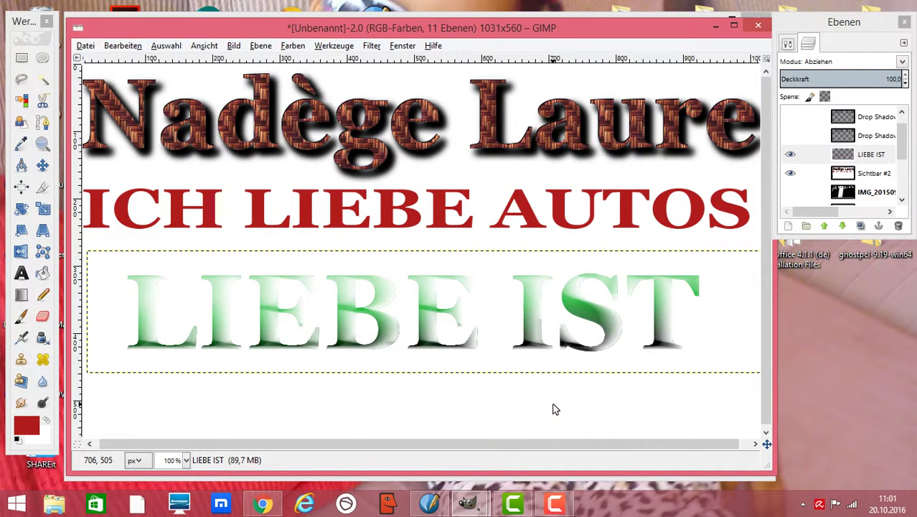